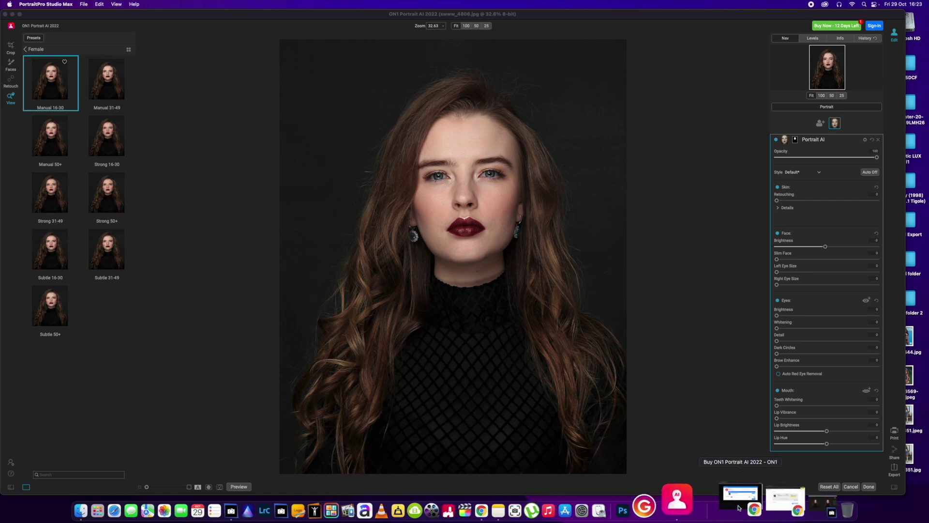
Switch to PortraitPro, look over the portrait in its before-and-after view, and minimise the window.
{"action": "left_click", "coordinate": [776, 507]}
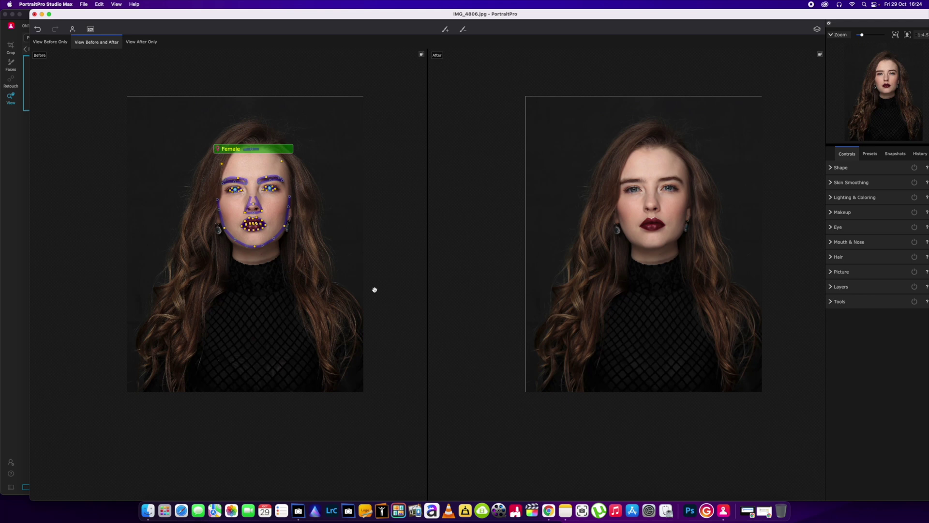
{"action": "left_click", "coordinate": [80, 42]}
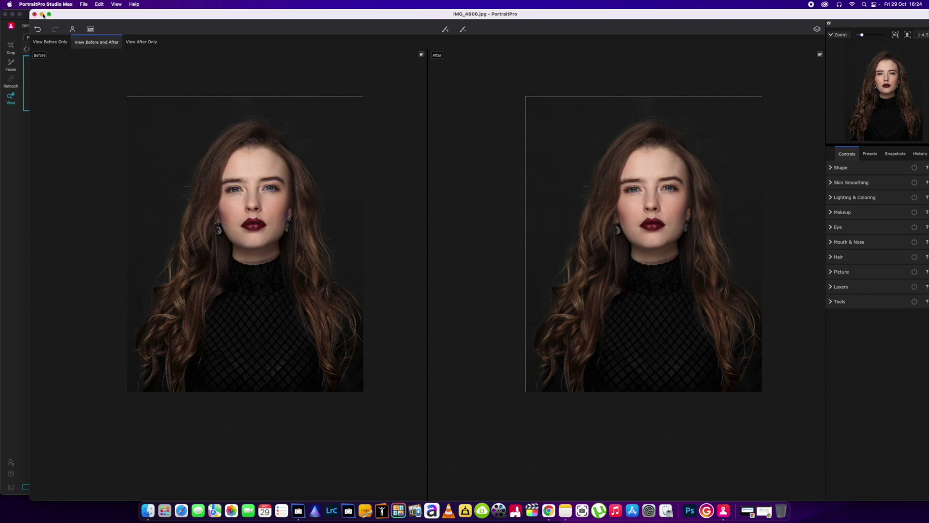
{"action": "left_click", "coordinate": [42, 14]}
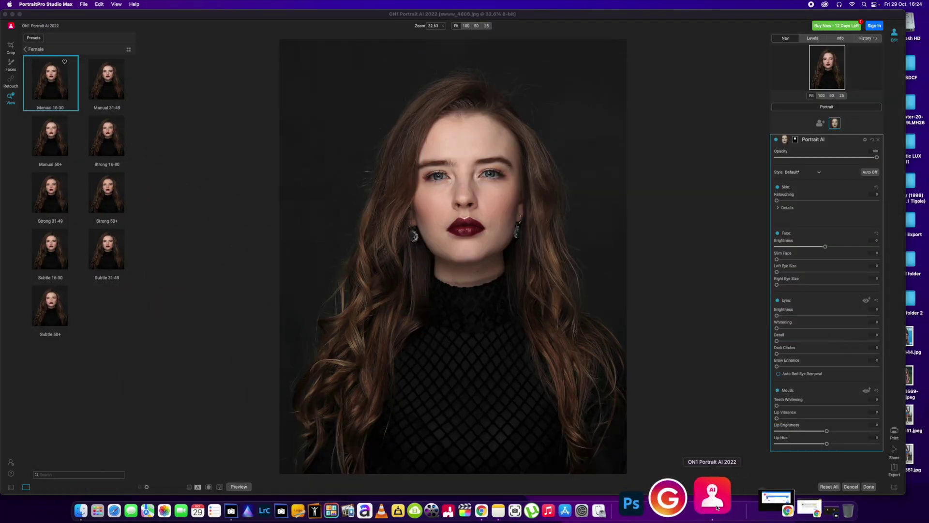
Compare the checkout prices of PortraitPro 22 and ON1 Portrait AI 2022, and close both browser windows.
{"action": "left_click", "coordinate": [741, 503]}
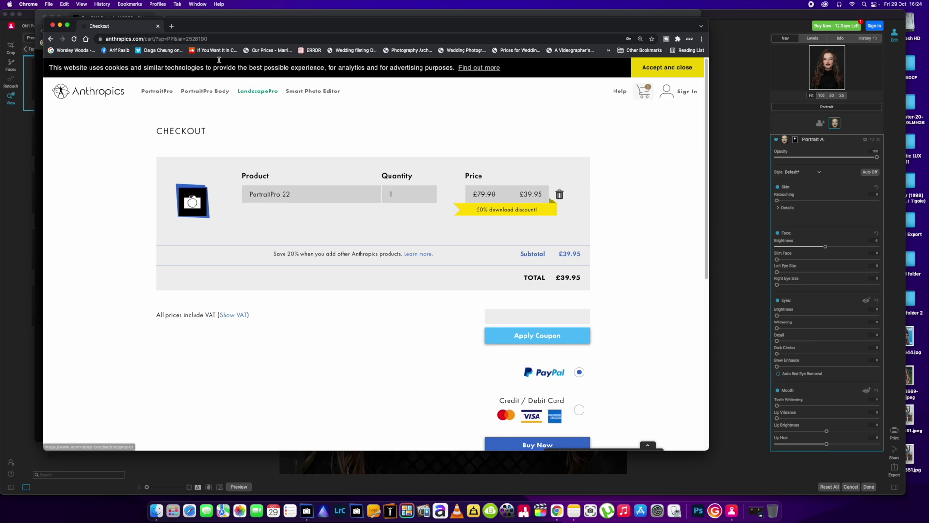
{"action": "left_click", "coordinate": [52, 25]}
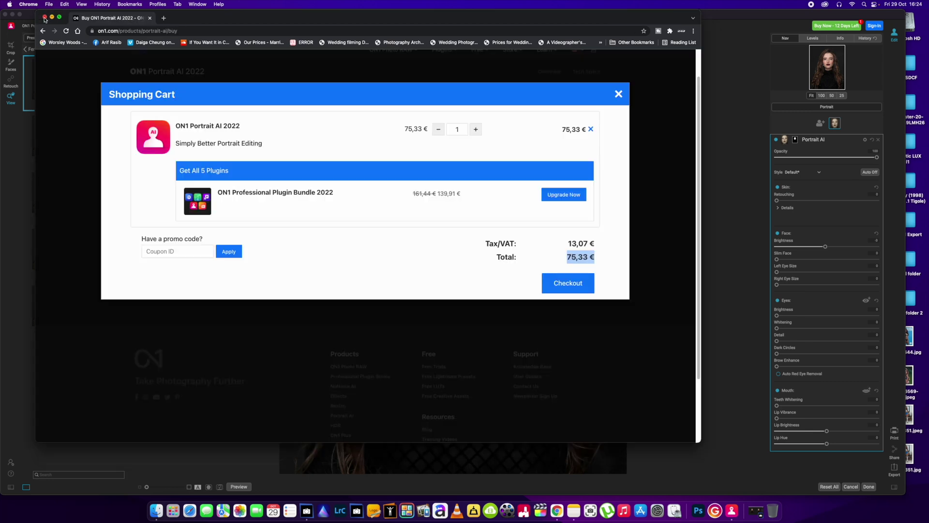
{"action": "left_click", "coordinate": [44, 16]}
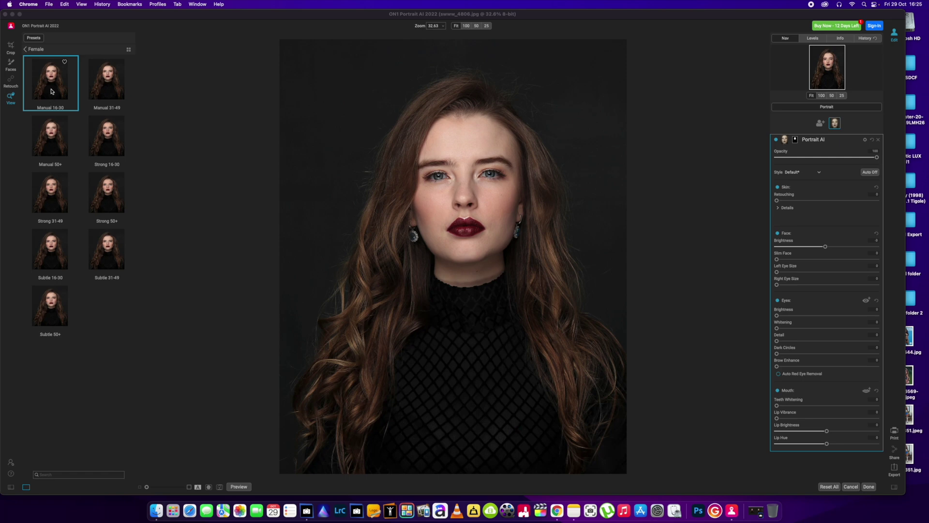
Apply the Manual 16-30 female preset and darken the face by setting its Brightness to -34.
{"action": "left_click", "coordinate": [54, 97]}
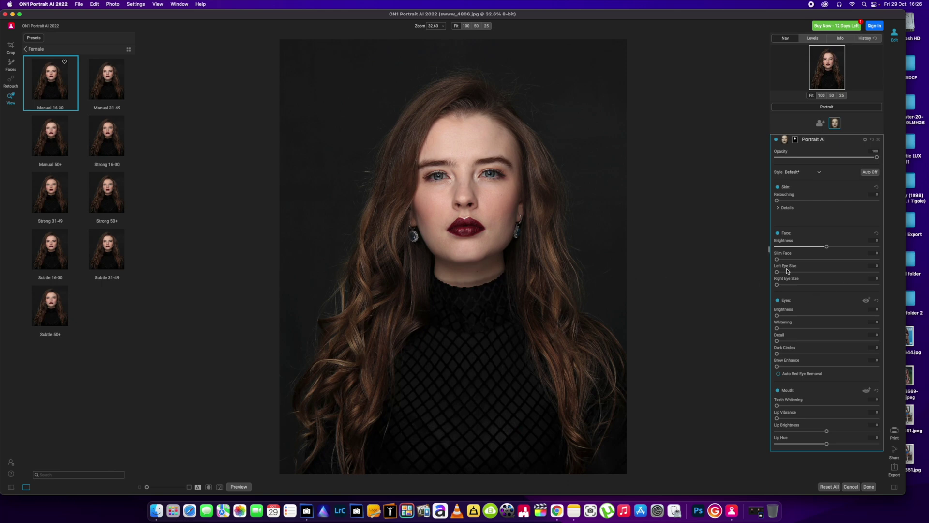
{"action": "left_click_drag", "start_coordinate": [828, 246], "coordinate": [810, 249]}
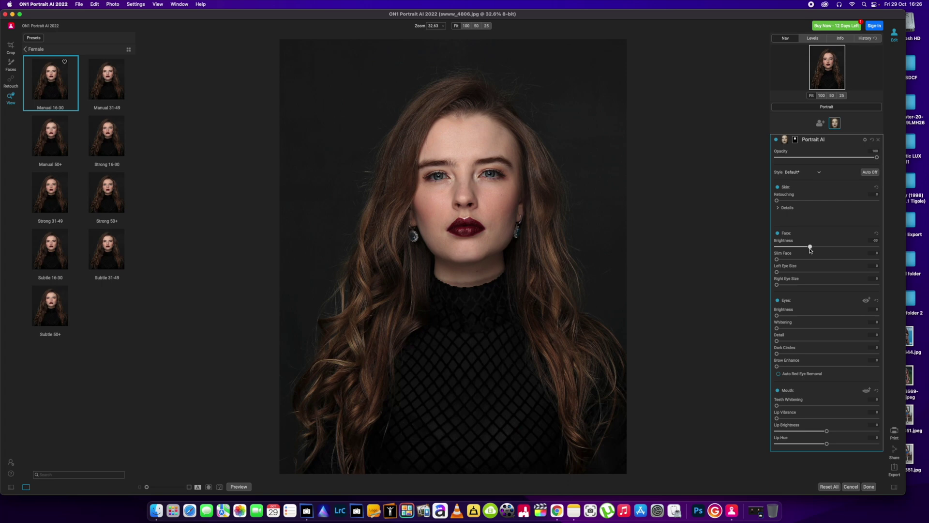
{"action": "left_click_drag", "start_coordinate": [811, 251], "coordinate": [809, 248]}
Expand the skin details, set Smoothing to about 63 and Retouching to 100 while checking the face at 100% zoom.
{"action": "left_click", "coordinate": [778, 209]}
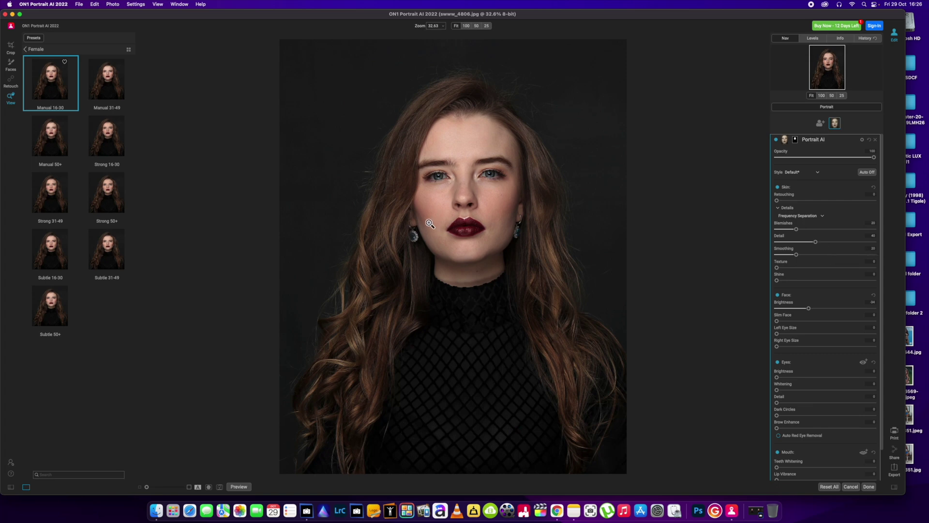
{"action": "left_click", "coordinate": [461, 216]}
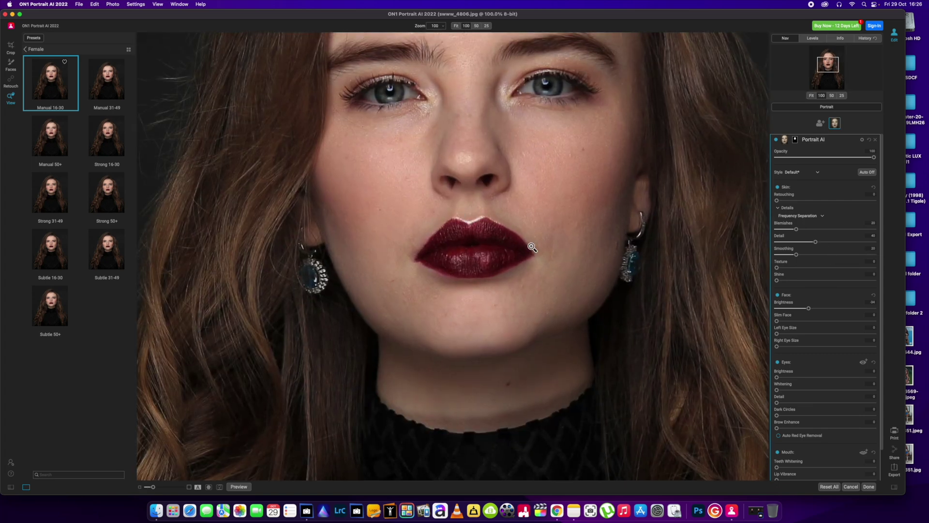
{"action": "scroll", "coordinate": [528, 273], "scroll_direction": "up", "scroll_amount": 2}
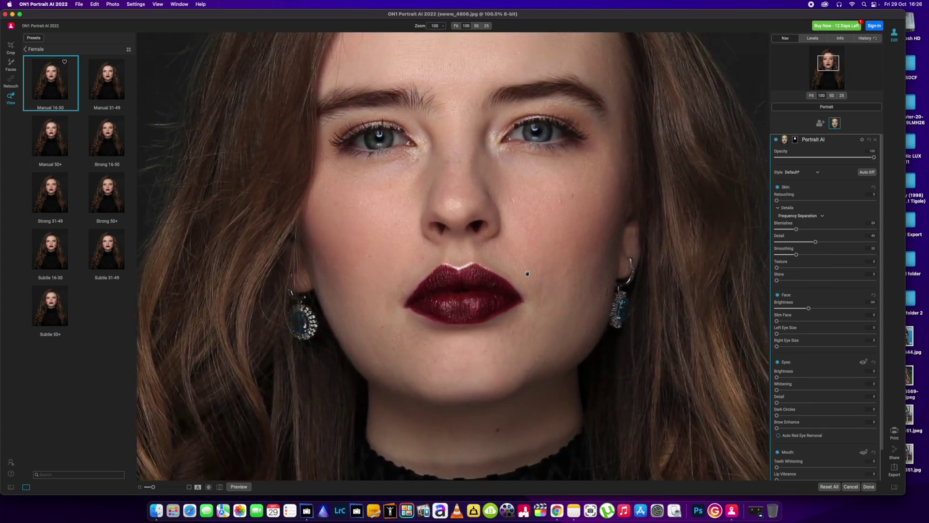
{"action": "scroll", "coordinate": [525, 281], "scroll_direction": "up", "scroll_amount": 1}
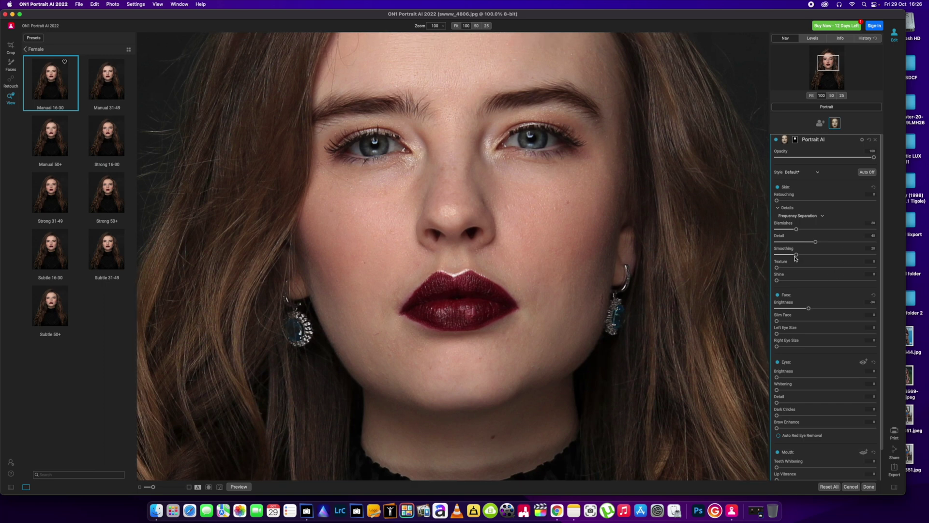
{"action": "left_click_drag", "start_coordinate": [796, 255], "coordinate": [838, 255]}
{"action": "mouse_move", "coordinate": [777, 200]}
{"action": "left_mouse_down"}
{"action": "mouse_move", "coordinate": [825, 204]}
{"action": "mouse_move", "coordinate": [744, 206]}
{"action": "mouse_move", "coordinate": [928, 204]}
{"action": "left_mouse_up"}
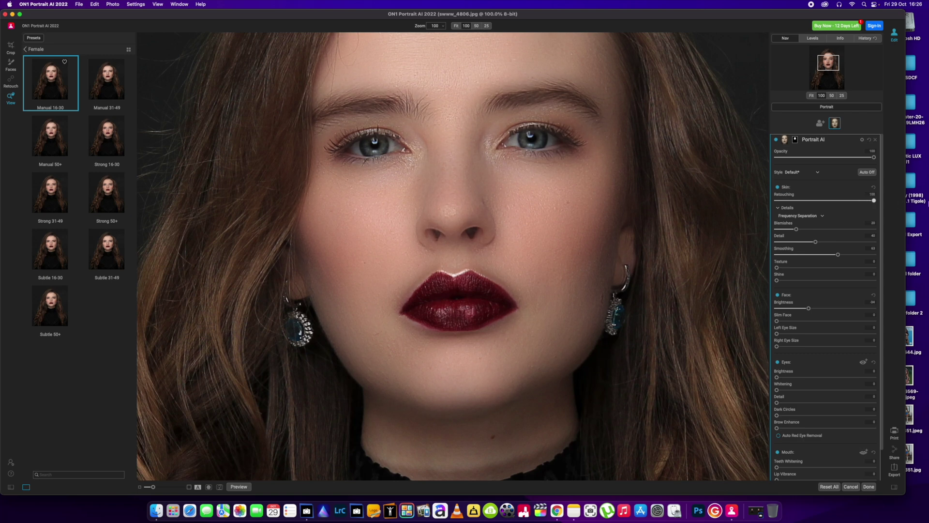
Set the skin Blemishes to 14, Detail to 100 and Smoothing to 67, and view the whole portrait.
{"action": "left_click_drag", "start_coordinate": [796, 229], "coordinate": [840, 230]}
{"action": "left_click_drag", "start_coordinate": [815, 241], "coordinate": [842, 254]}
{"action": "left_click", "coordinate": [666, 288]}
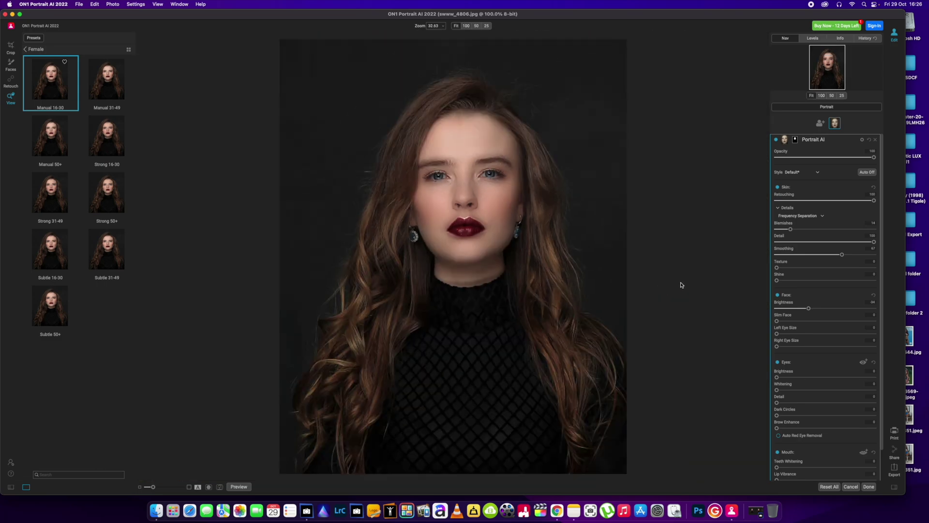
Soften the skin retouch by setting Smoothing to 51, Retouching to 28 and Detail to about 48.
{"action": "left_click_drag", "start_coordinate": [842, 254], "coordinate": [803, 242]}
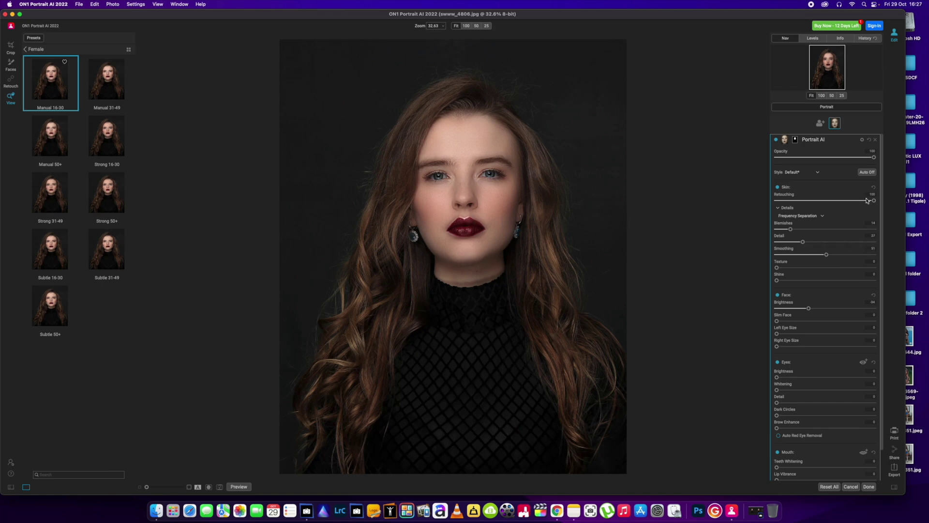
{"action": "left_click_drag", "start_coordinate": [874, 201], "coordinate": [804, 200]}
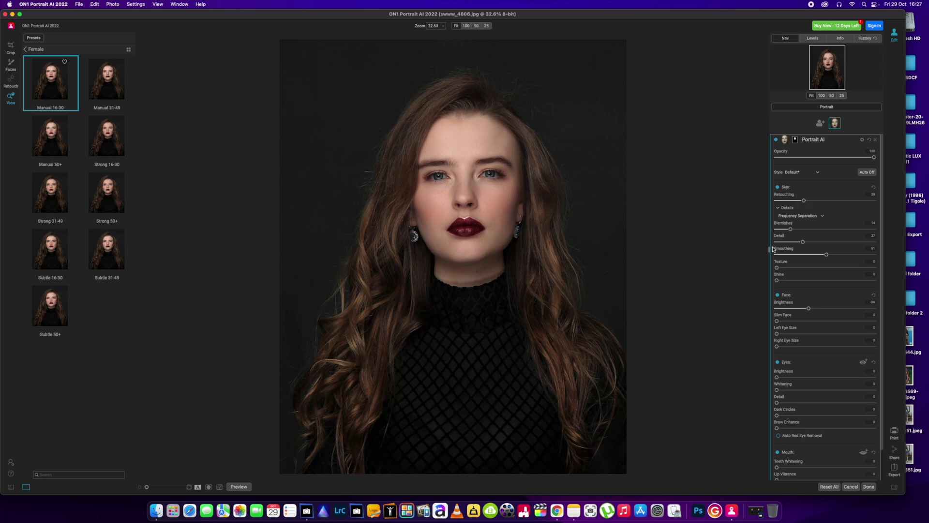
{"action": "left_click_drag", "start_coordinate": [794, 230], "coordinate": [824, 244]}
Undo the first skin Texture change and set Texture to 4 while checking the face close up.
{"action": "left_click_drag", "start_coordinate": [777, 267], "coordinate": [780, 267]}
{"action": "key", "text": "super+z"}
{"action": "left_click", "coordinate": [505, 237]}
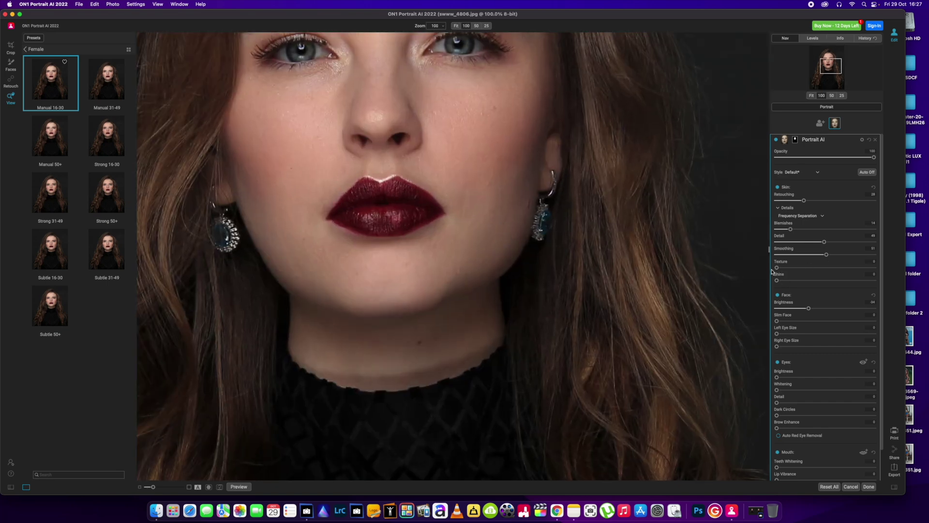
{"action": "mouse_move", "coordinate": [777, 267]}
{"action": "left_mouse_down"}
{"action": "mouse_move", "coordinate": [872, 267]}
{"action": "mouse_move", "coordinate": [725, 273]}
{"action": "mouse_move", "coordinate": [835, 277]}
{"action": "mouse_move", "coordinate": [780, 279]}
{"action": "left_mouse_up"}
{"action": "left_click", "coordinate": [589, 277]}
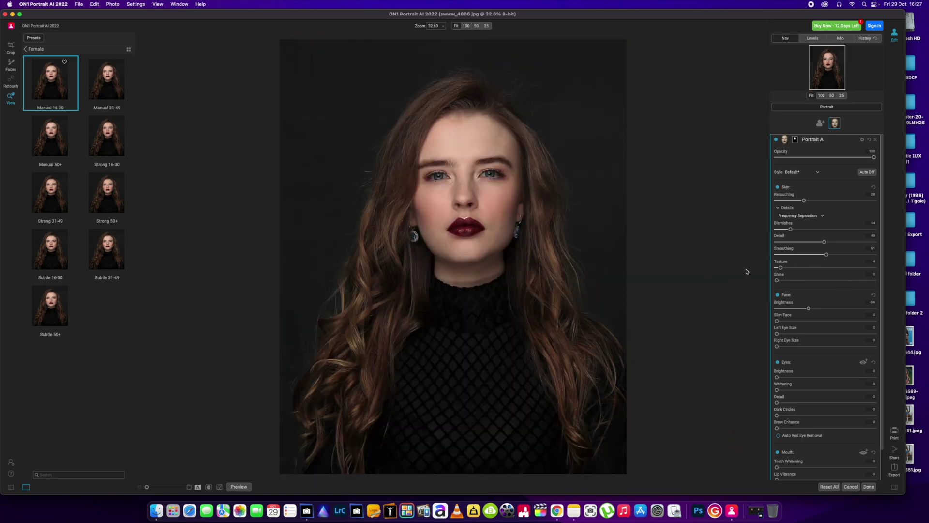
Set the face Brightness to -57, Slim Face to 8, and both Left and Right Eye Size to 32.
{"action": "mouse_move", "coordinate": [777, 280]}
{"action": "left_mouse_down"}
{"action": "mouse_move", "coordinate": [907, 286]}
{"action": "mouse_move", "coordinate": [676, 299]}
{"action": "mouse_move", "coordinate": [912, 295]}
{"action": "mouse_move", "coordinate": [770, 290]}
{"action": "mouse_move", "coordinate": [812, 313]}
{"action": "mouse_move", "coordinate": [797, 310]}
{"action": "left_mouse_up"}
{"action": "left_click_drag", "start_coordinate": [779, 322], "coordinate": [785, 323]}
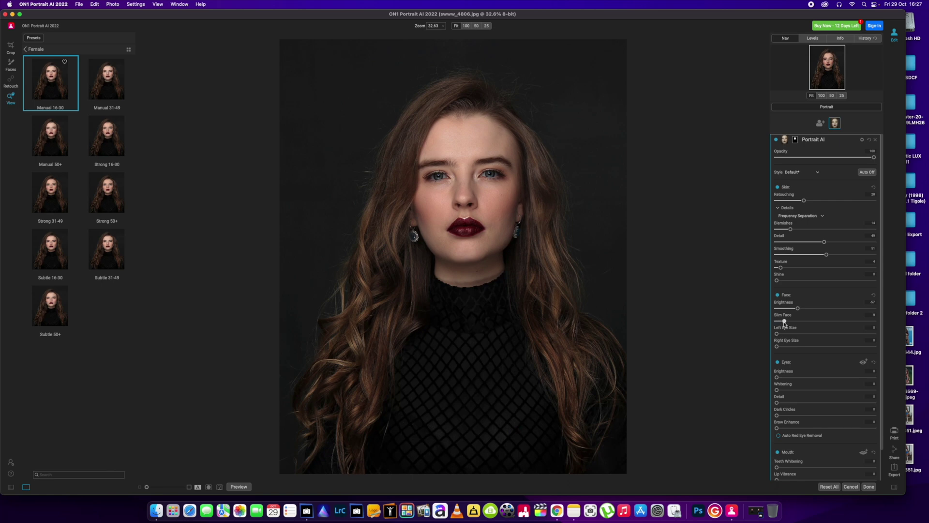
{"action": "left_click_drag", "start_coordinate": [777, 335], "coordinate": [808, 347]}
{"action": "left_click", "coordinate": [777, 346]}
Set the eye Brightness to 1 and eye Detail to about 35 while checking the eyes at 100% zoom.
{"action": "left_click_drag", "start_coordinate": [779, 377], "coordinate": [773, 411]}
{"action": "left_click", "coordinate": [472, 183]}
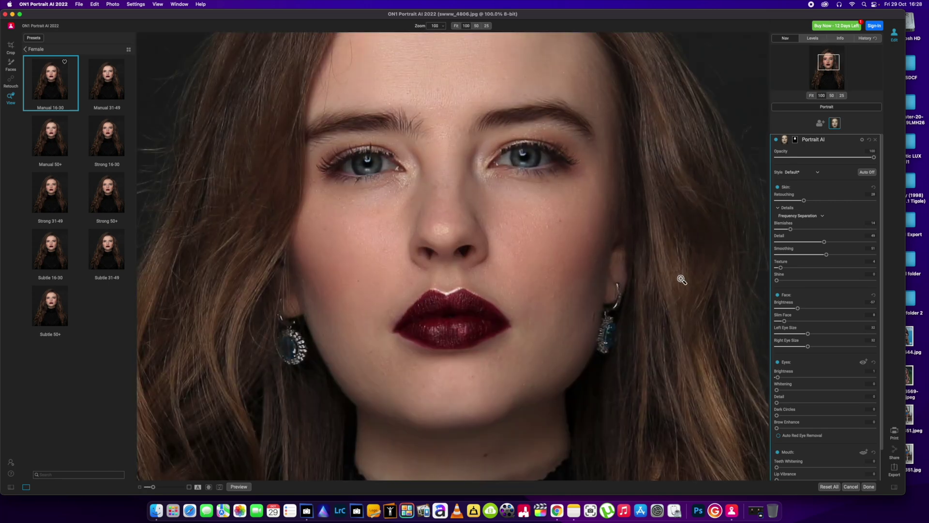
{"action": "left_click_drag", "start_coordinate": [776, 404], "coordinate": [814, 405]}
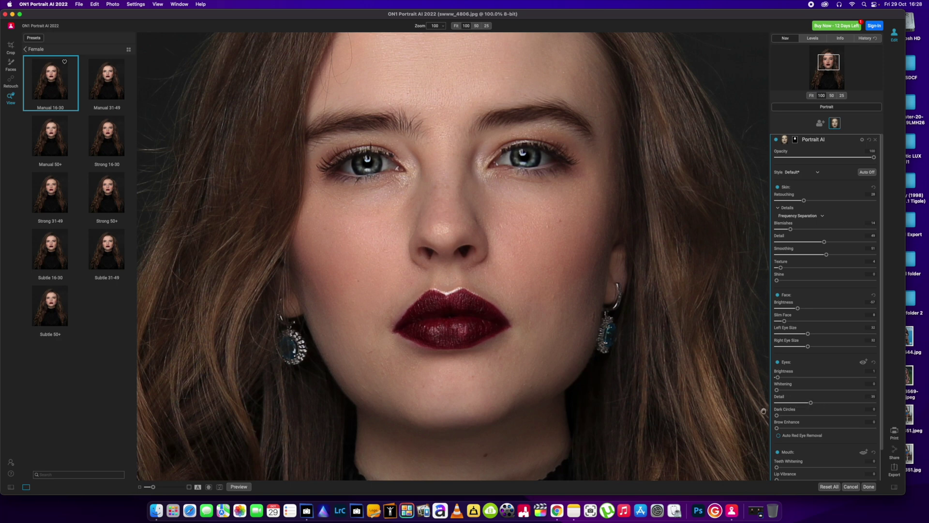
{"action": "left_click", "coordinate": [673, 401]}
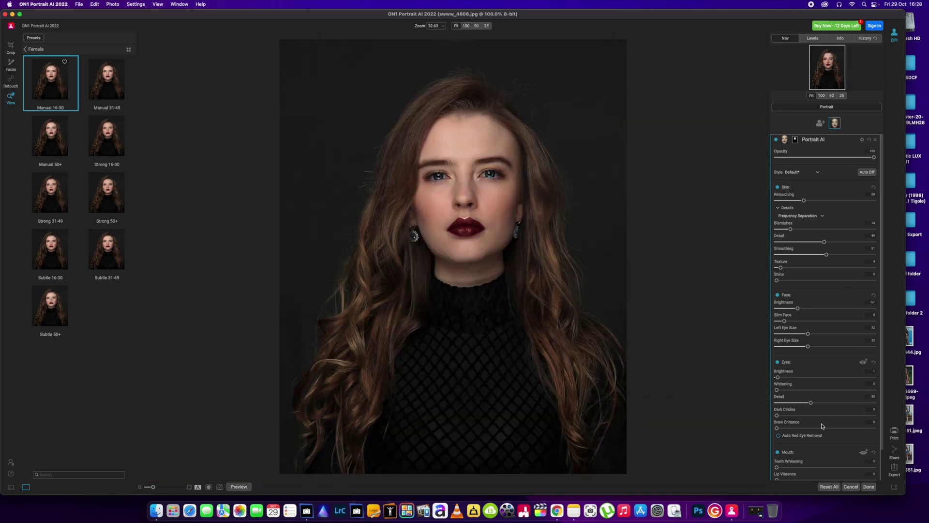
Try a strong Brow Enhance, reduce it to about 2, and inspect the retouched face up close.
{"action": "left_click_drag", "start_coordinate": [778, 429], "coordinate": [927, 431]}
{"action": "left_click_drag", "start_coordinate": [861, 428], "coordinate": [780, 431]}
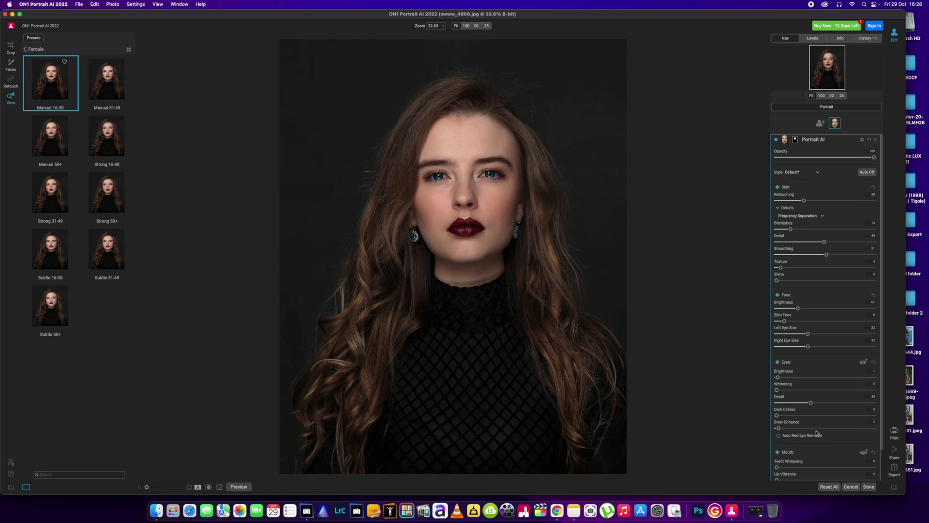
{"action": "scroll", "coordinate": [817, 433], "scroll_direction": "down", "scroll_amount": 2}
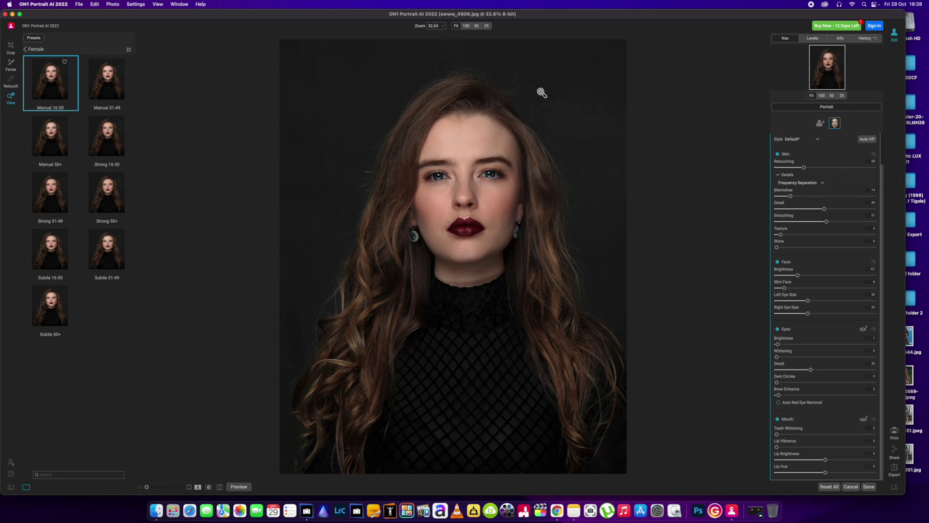
{"action": "left_click", "coordinate": [481, 175]}
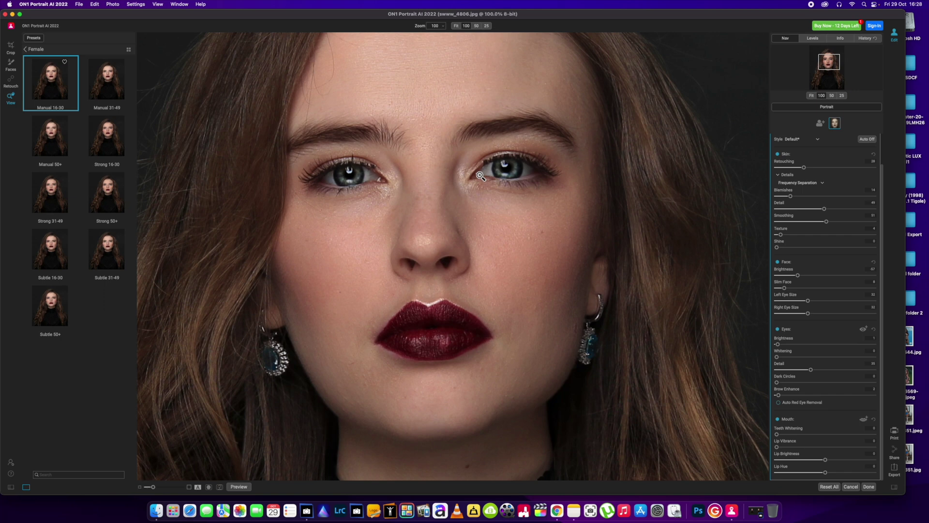
{"action": "left_click", "coordinate": [481, 176]}
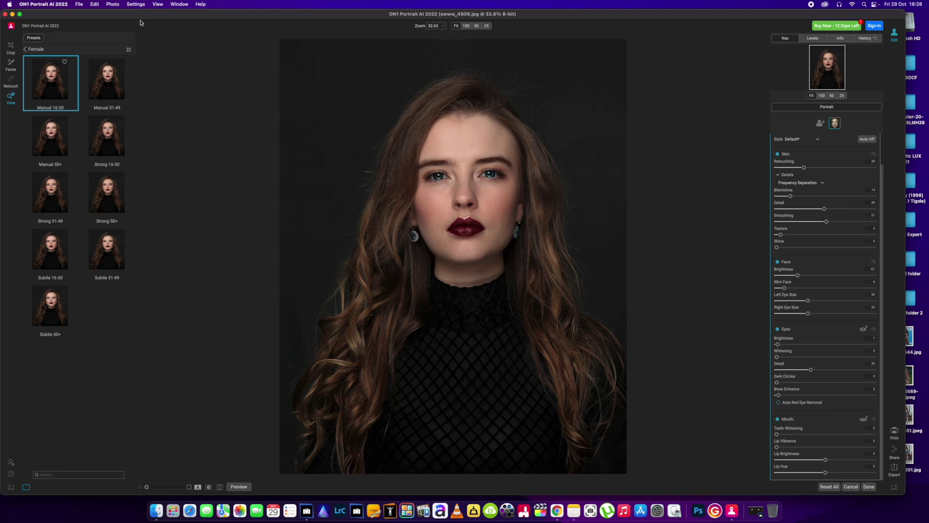
Quick export the retouched photo to the Desktop as a quality 100 JPEG, starting its file name with "on1".
{"action": "left_click", "coordinate": [79, 4]}
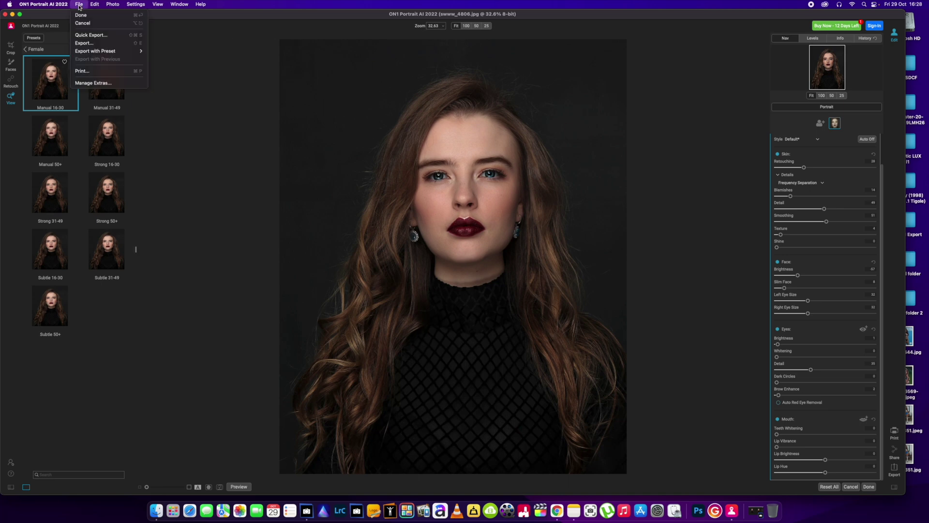
{"action": "left_click", "coordinate": [92, 35]}
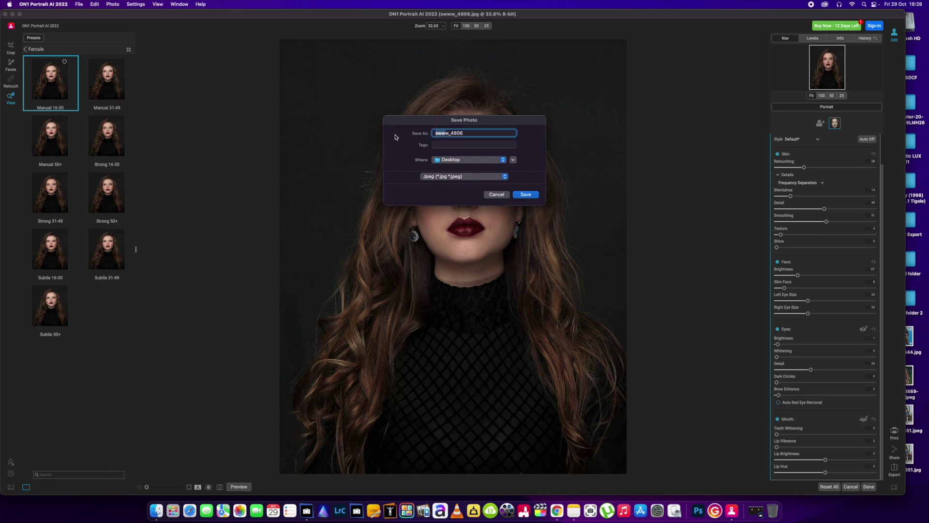
{"action": "type", "text": "on1"}
{"action": "left_click", "coordinate": [529, 197]}
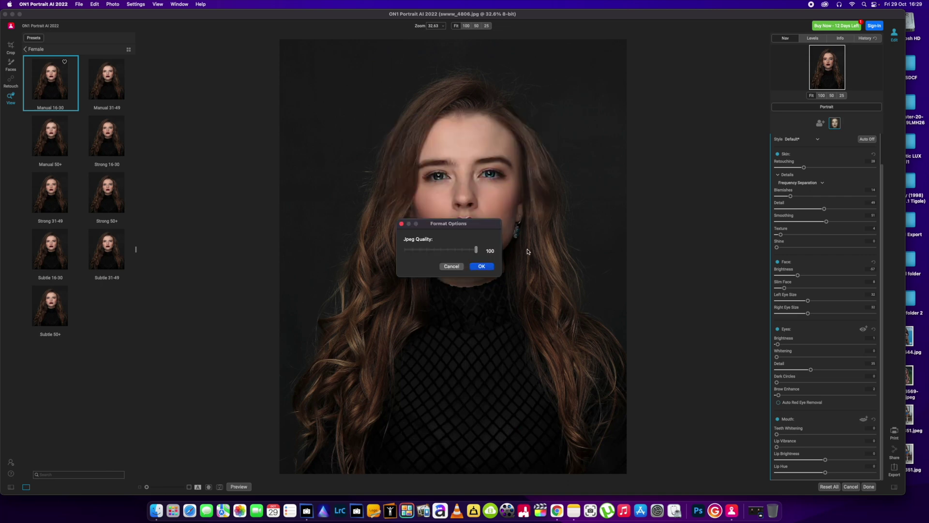
{"action": "left_click", "coordinate": [475, 267]}
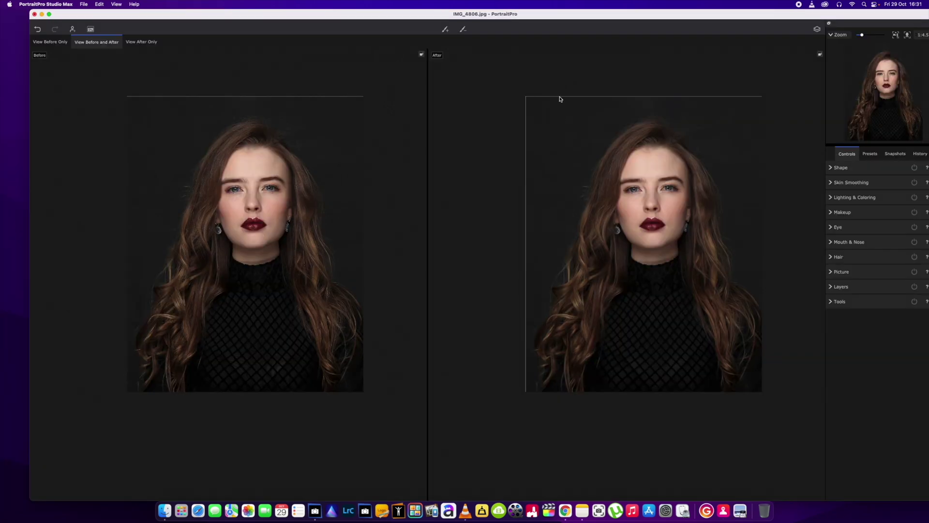
In PortraitPro, move the jaw outline point beside the earring on the image's left slightly outward to fit the face edge.
{"action": "left_click_drag", "start_coordinate": [603, 14], "coordinate": [577, 14]}
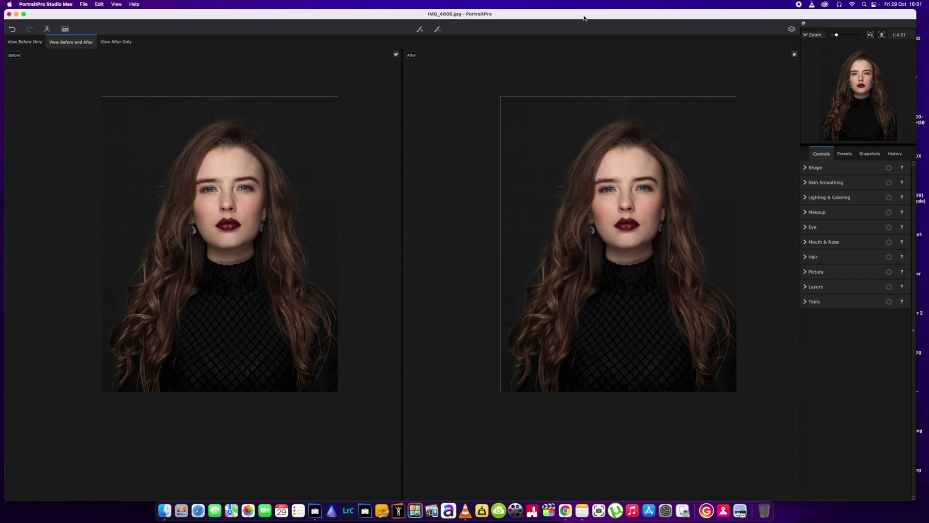
{"action": "scroll", "coordinate": [583, 191], "scroll_direction": "up", "scroll_amount": 5}
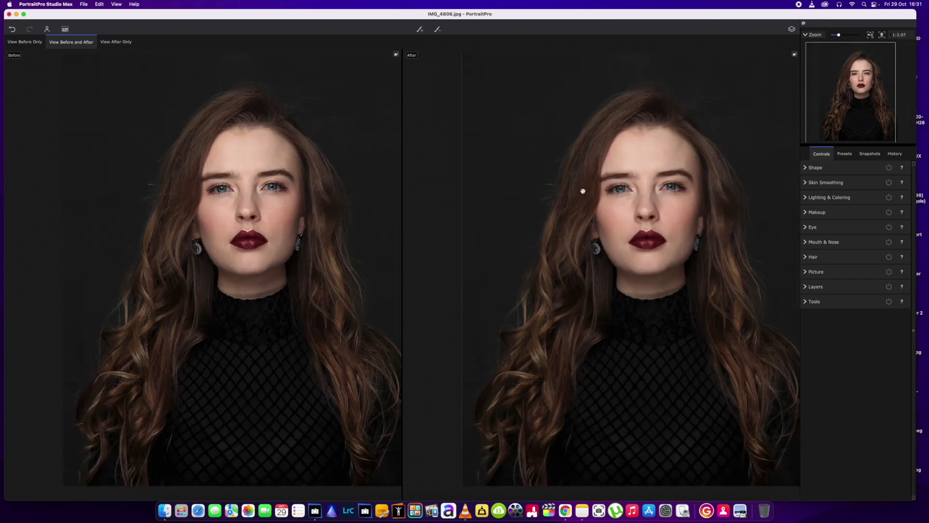
{"action": "scroll", "coordinate": [605, 262], "scroll_direction": "right", "scroll_amount": 2}
{"action": "mouse_move", "coordinate": [266, 275]}
{"action": "scroll", "coordinate": [185, 256], "scroll_direction": "up", "scroll_amount": 6}
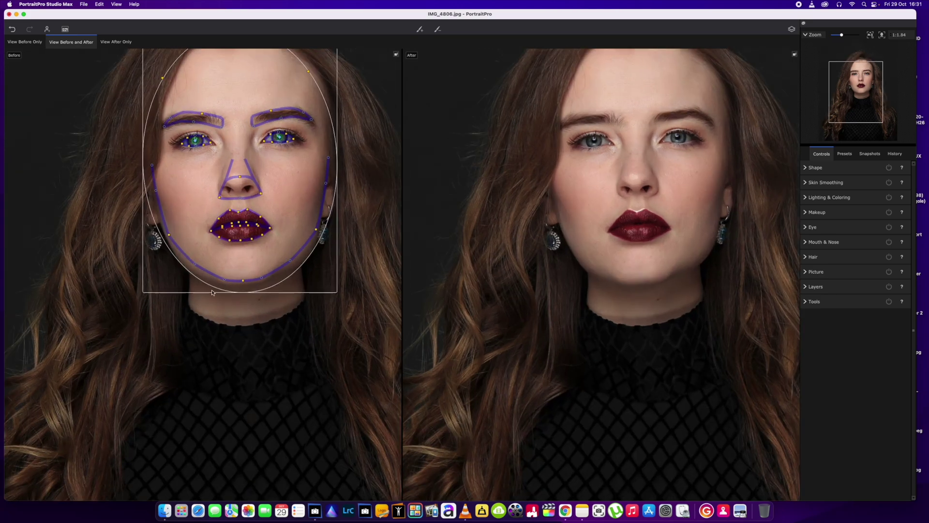
{"action": "scroll", "coordinate": [202, 254], "scroll_direction": "up", "scroll_amount": 3}
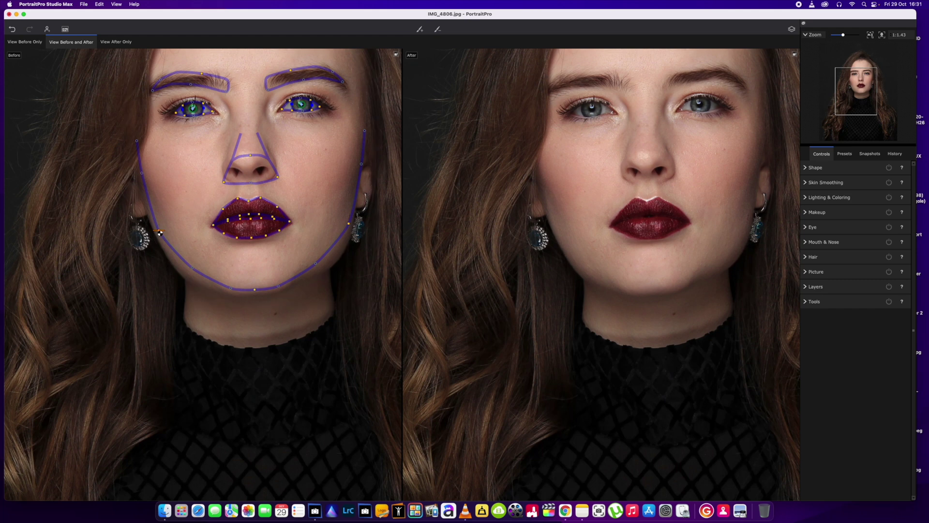
{"action": "left_click_drag", "start_coordinate": [158, 232], "coordinate": [156, 235]}
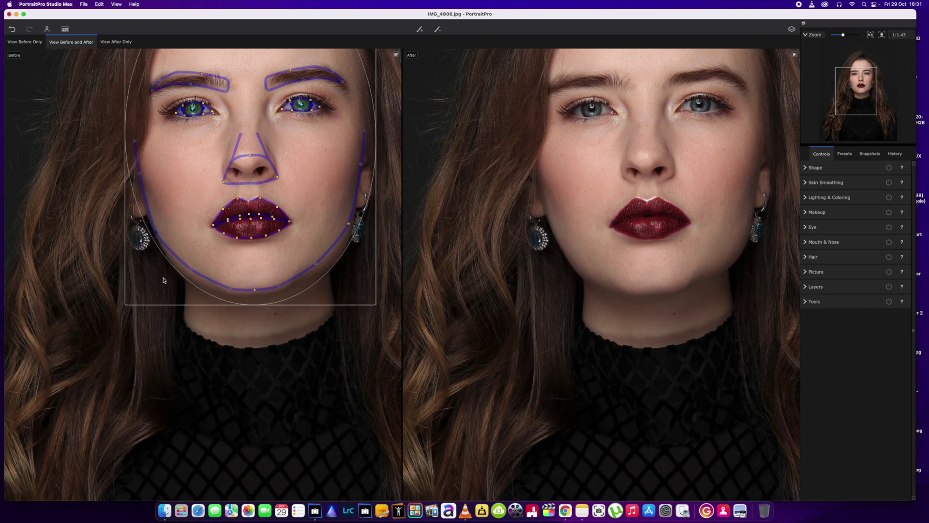
Fit the jaw outline to the face edge by moving its points along both sides of the chin and beside the other earring.
{"action": "left_click_drag", "start_coordinate": [193, 274], "coordinate": [191, 285]}
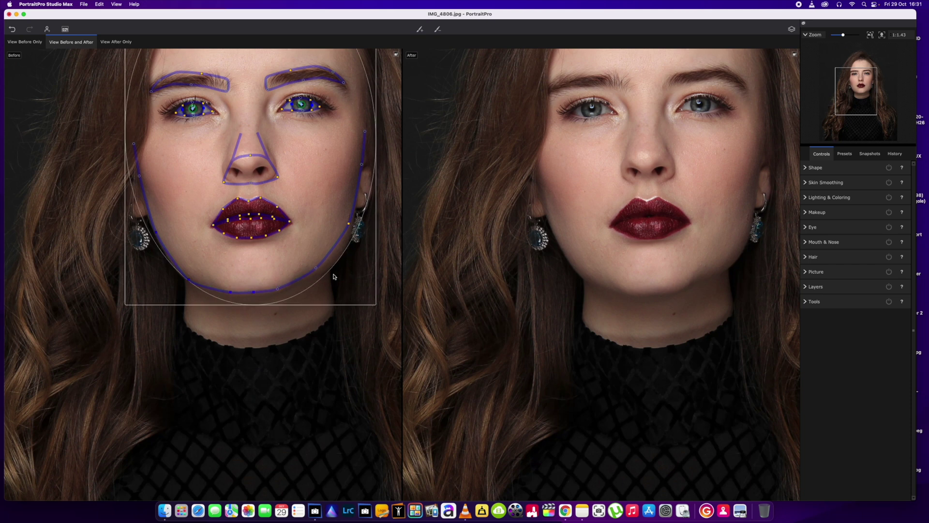
{"action": "left_click_drag", "start_coordinate": [320, 274], "coordinate": [326, 270]}
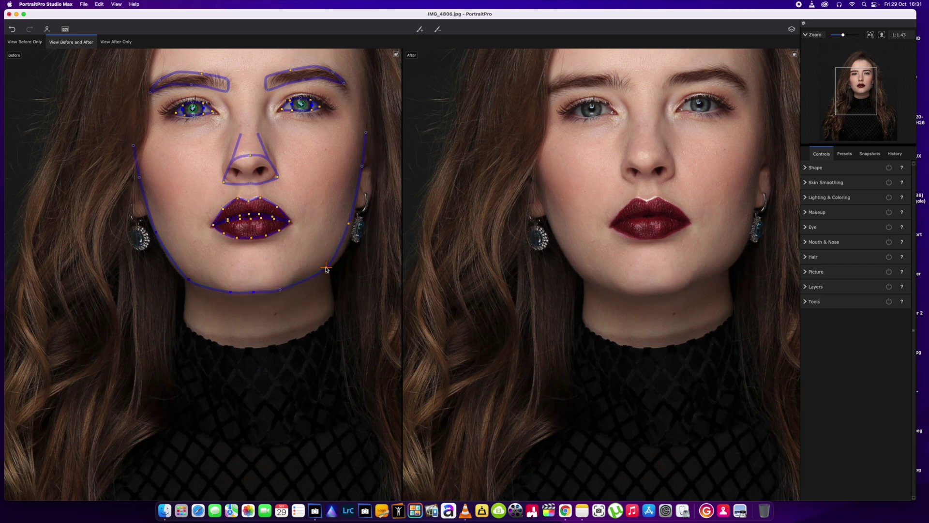
{"action": "left_click_drag", "start_coordinate": [348, 226], "coordinate": [352, 232]}
Move the outer end points of both eyebrow outlines outward and slightly down to the tips of the brows.
{"action": "scroll", "coordinate": [274, 172], "scroll_direction": "up", "scroll_amount": 2}
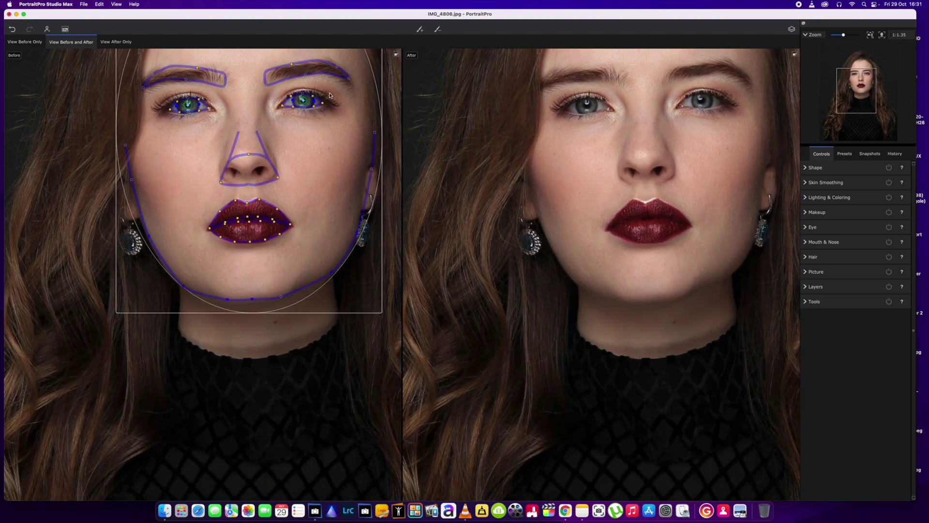
{"action": "left_click_drag", "start_coordinate": [348, 78], "coordinate": [354, 87]}
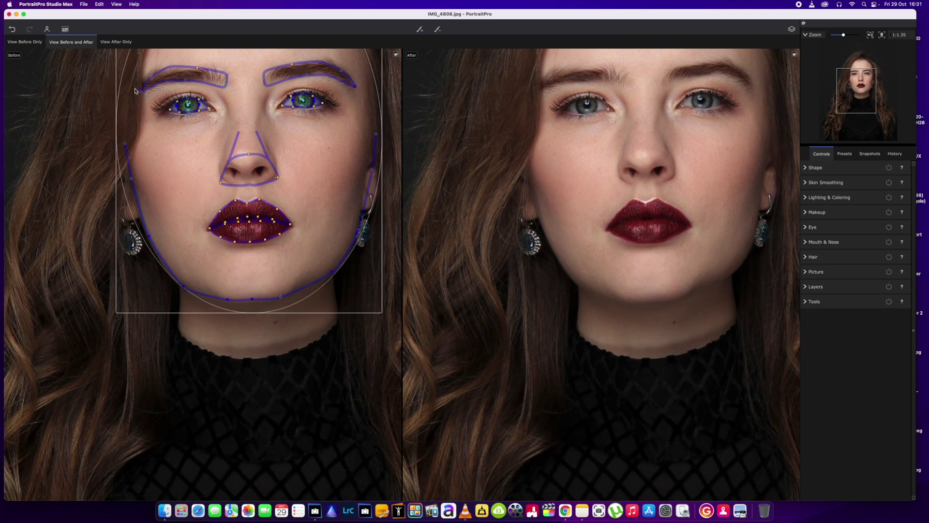
{"action": "left_click_drag", "start_coordinate": [142, 86], "coordinate": [135, 96]}
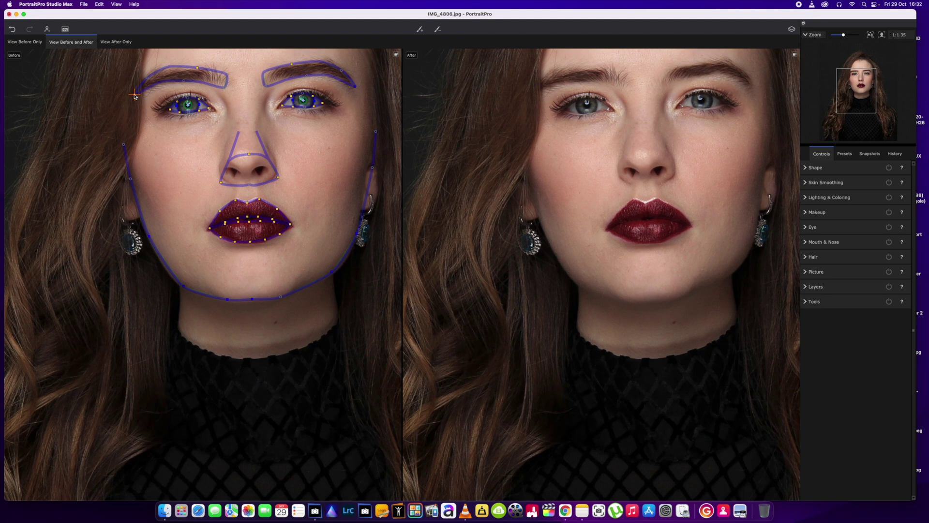
With the whole portrait in view, raise Eye Widening in the Shape controls to about 60, leaving the mouth and nose shapes neutral.
{"action": "scroll", "coordinate": [134, 96], "scroll_direction": "down", "scroll_amount": 3}
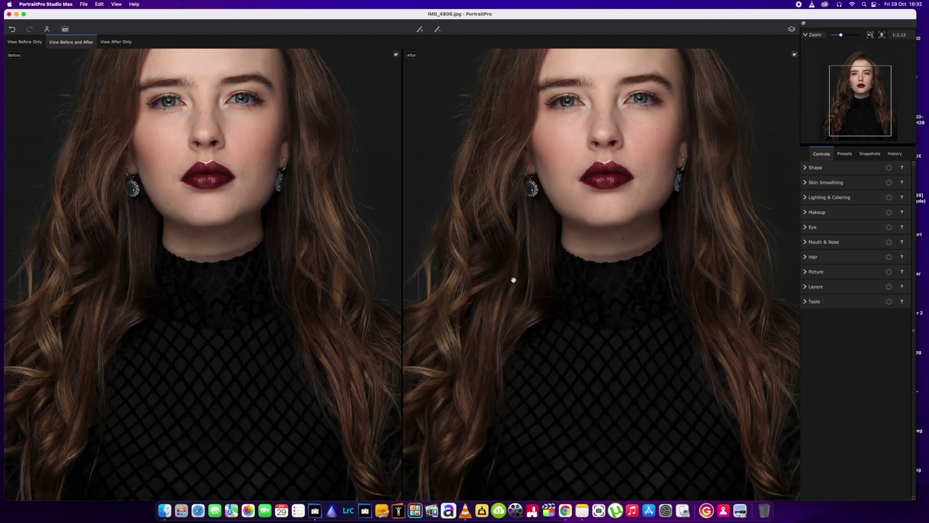
{"action": "scroll", "coordinate": [514, 287], "scroll_direction": "down", "scroll_amount": 3}
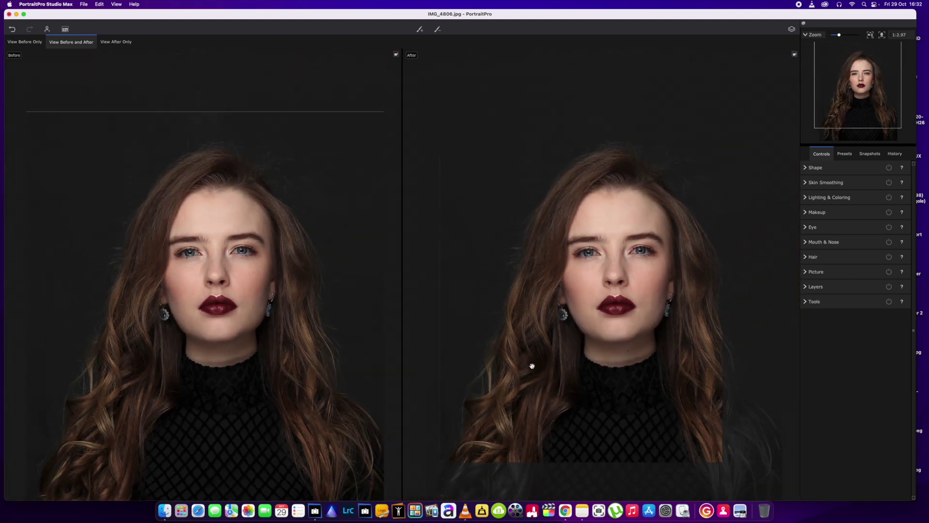
{"action": "left_click_drag", "start_coordinate": [551, 365], "coordinate": [620, 296]}
{"action": "scroll", "coordinate": [620, 296], "scroll_direction": "down", "scroll_amount": 1}
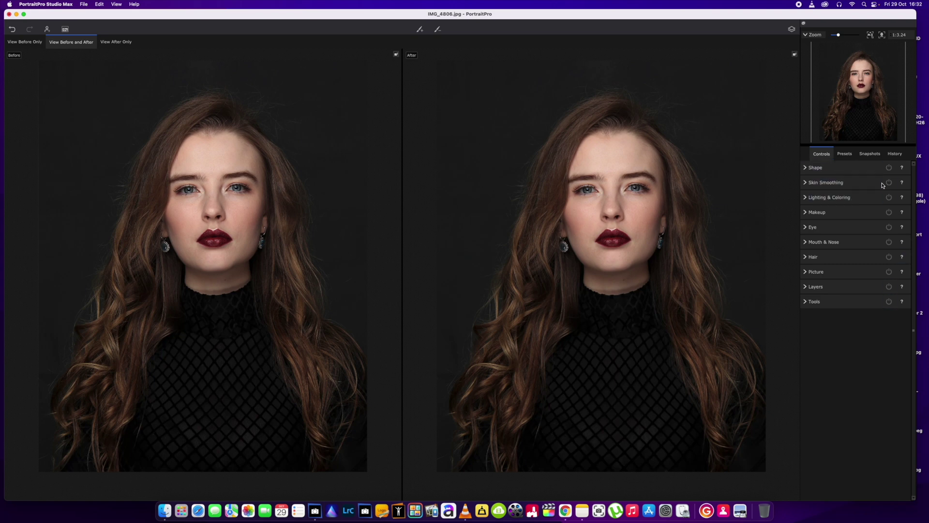
{"action": "left_click", "coordinate": [823, 167]}
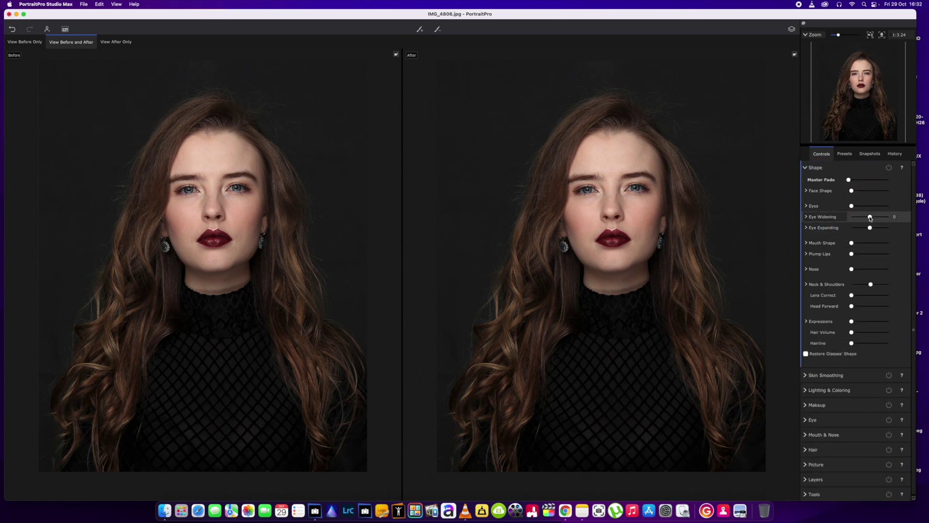
{"action": "left_click_drag", "start_coordinate": [871, 219], "coordinate": [882, 219]}
{"action": "left_click", "coordinate": [871, 228]}
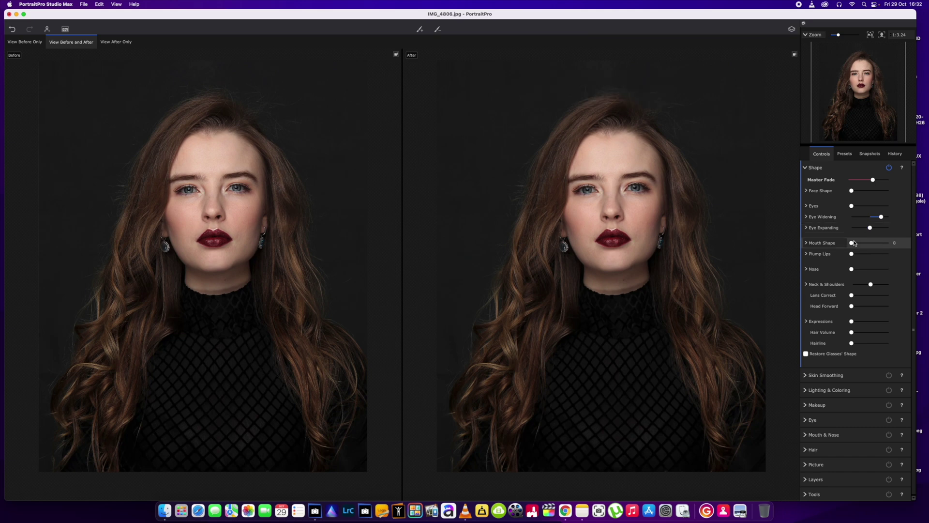
{"action": "left_click", "coordinate": [852, 244]}
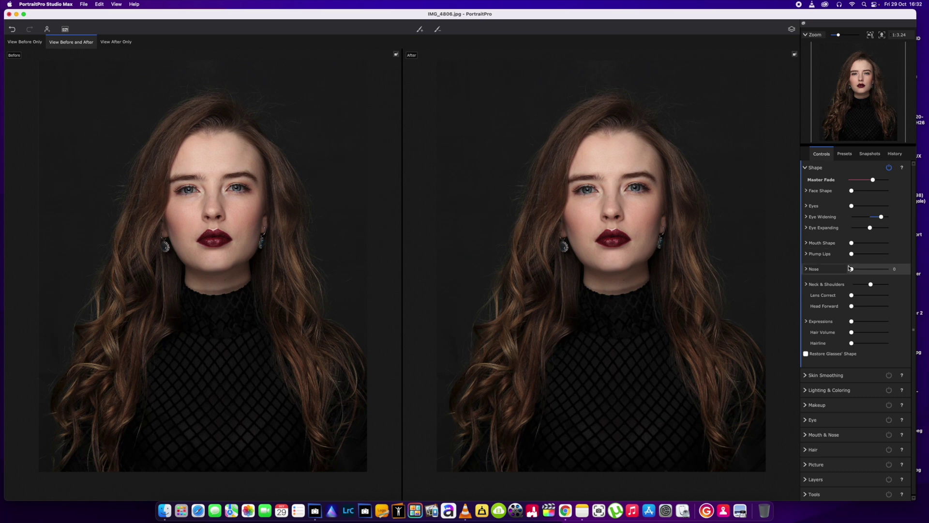
{"action": "left_click", "coordinate": [851, 270]}
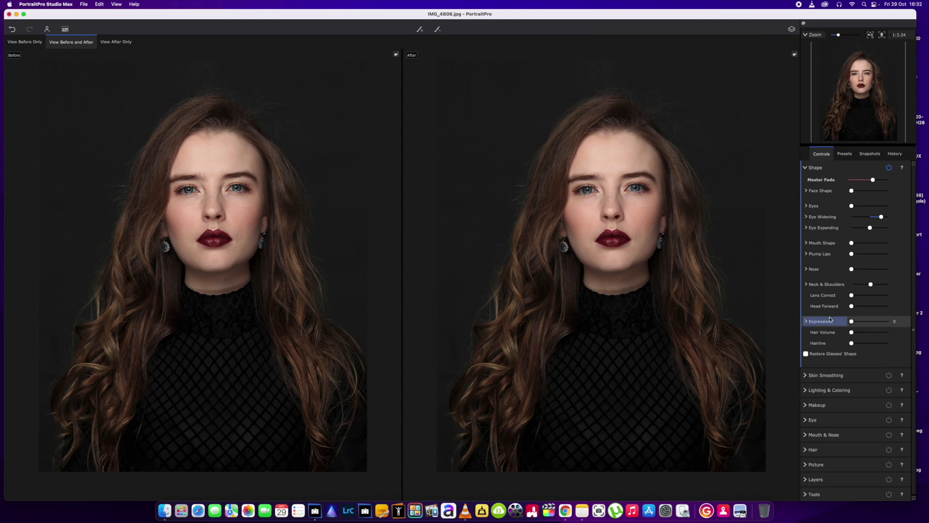
Raise Hair Volume to its maximum and increase Hairline slightly.
{"action": "scroll", "coordinate": [828, 323], "scroll_direction": "down", "scroll_amount": 1}
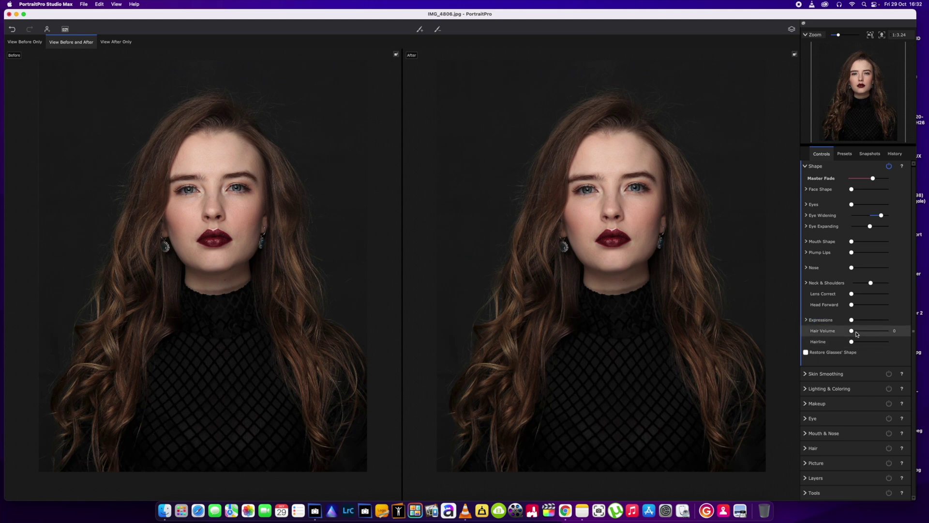
{"action": "left_click_drag", "start_coordinate": [852, 332], "coordinate": [895, 334]}
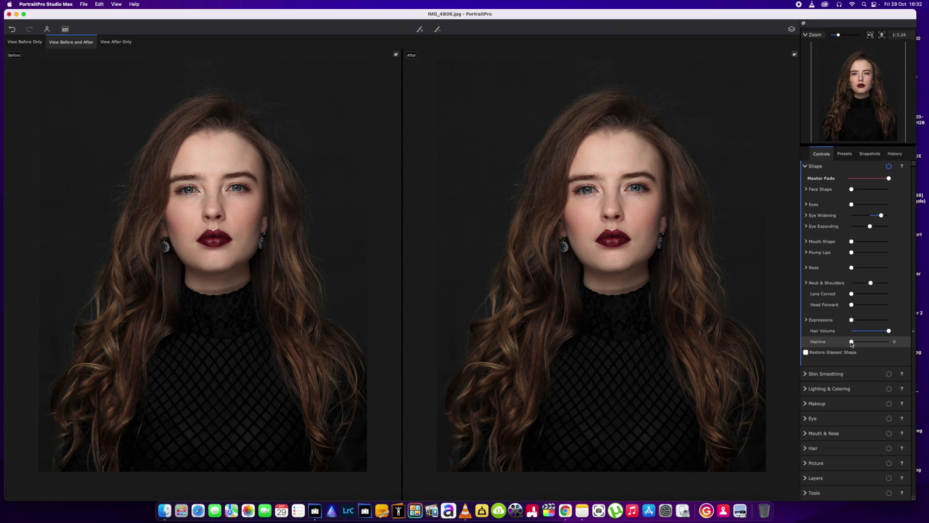
{"action": "left_click_drag", "start_coordinate": [851, 342], "coordinate": [860, 343]}
{"action": "left_click", "coordinate": [825, 374]}
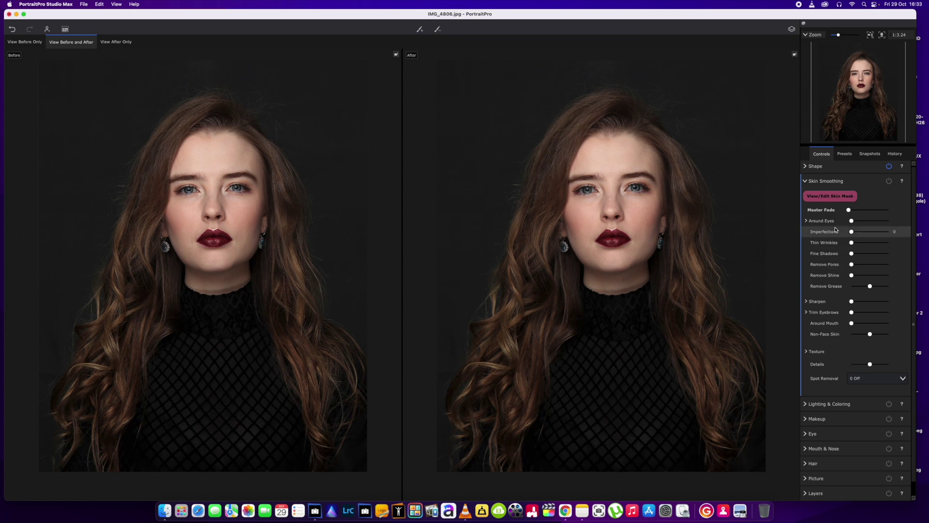
{"action": "left_click", "coordinate": [807, 181]}
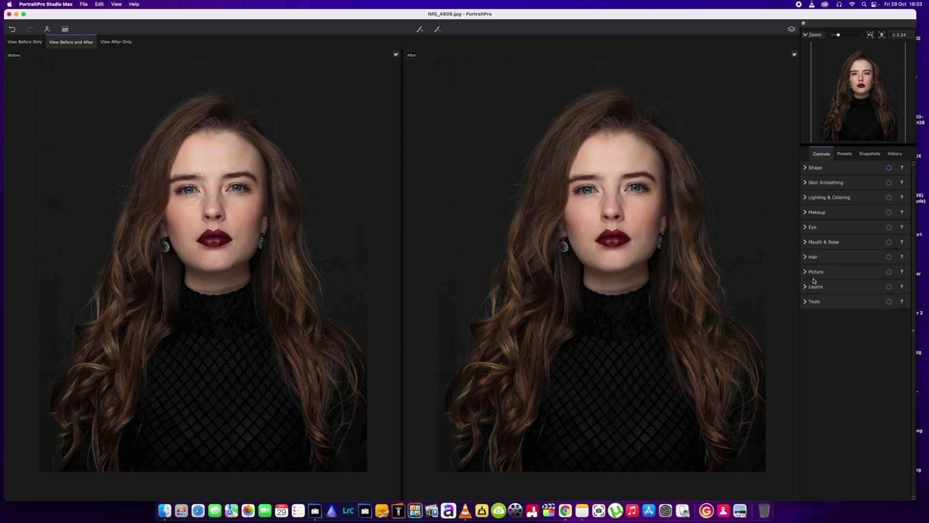
In the Makeup controls, apply Mascara with Medium Application at about 80 while checking the lashes up close.
{"action": "left_click", "coordinate": [817, 213]}
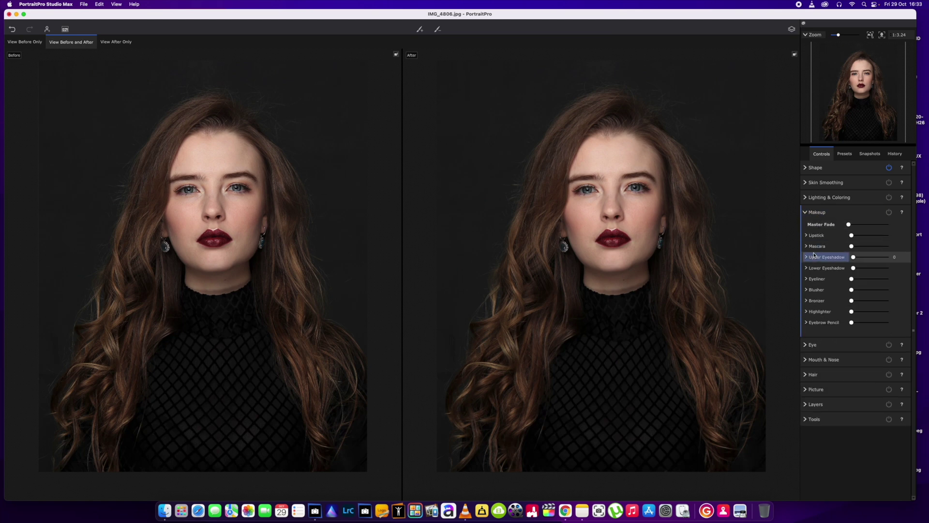
{"action": "scroll", "coordinate": [660, 208], "scroll_direction": "up", "scroll_amount": 2}
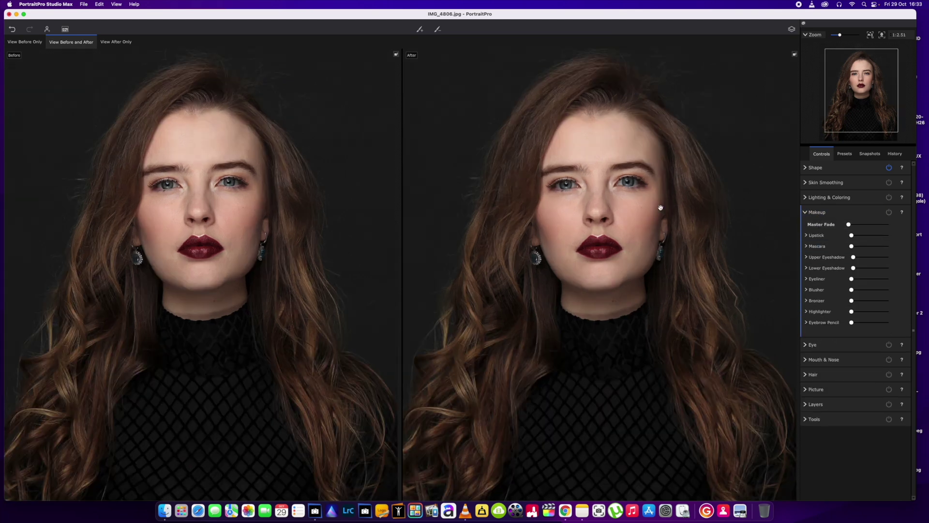
{"action": "left_click", "coordinate": [851, 247]}
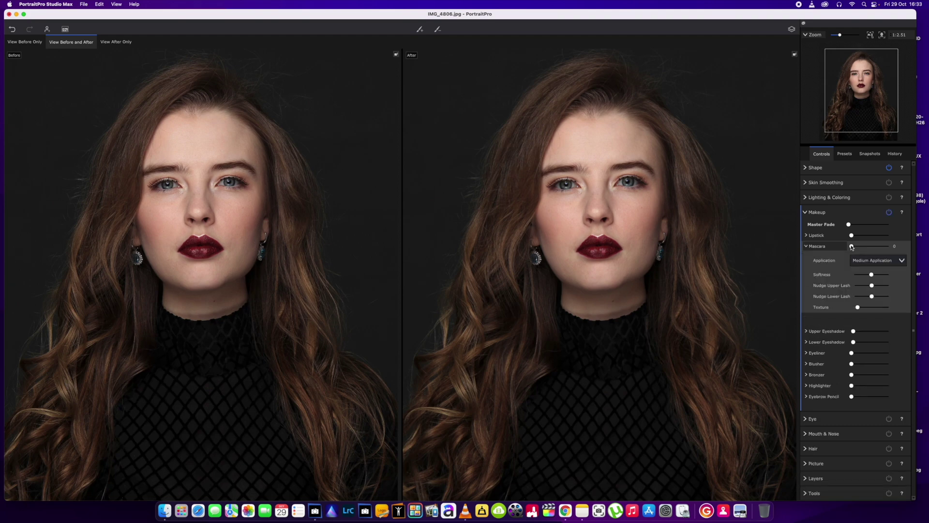
{"action": "mouse_move", "coordinate": [851, 247]}
{"action": "left_mouse_down"}
{"action": "mouse_move", "coordinate": [876, 249]}
{"action": "mouse_move", "coordinate": [852, 249]}
{"action": "mouse_move", "coordinate": [865, 250]}
{"action": "left_mouse_up"}
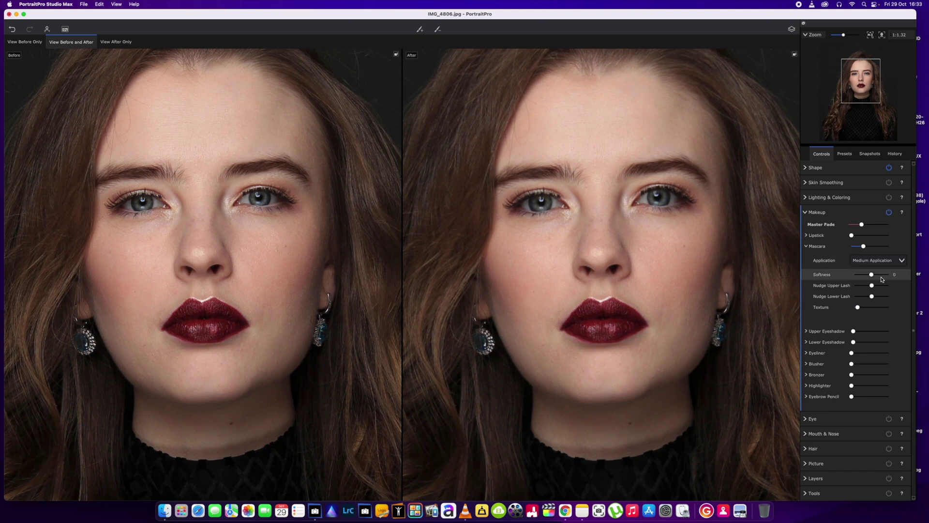
{"action": "left_click_drag", "start_coordinate": [864, 247], "coordinate": [884, 251]}
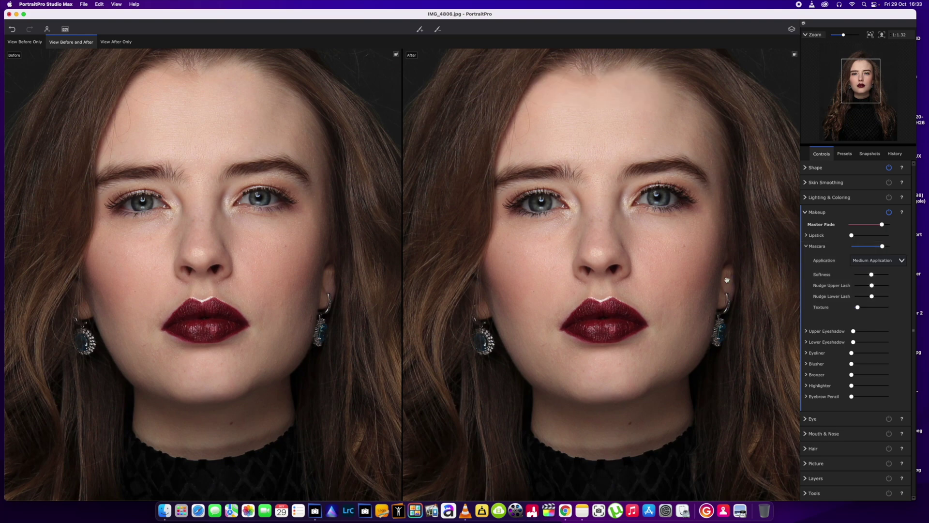
Apply Upper Eyeshadow at about 75 and reveal the Lower Eyeshadow options without changing them.
{"action": "scroll", "coordinate": [727, 280], "scroll_direction": "down", "scroll_amount": 3}
{"action": "left_click_drag", "start_coordinate": [716, 279], "coordinate": [677, 262]}
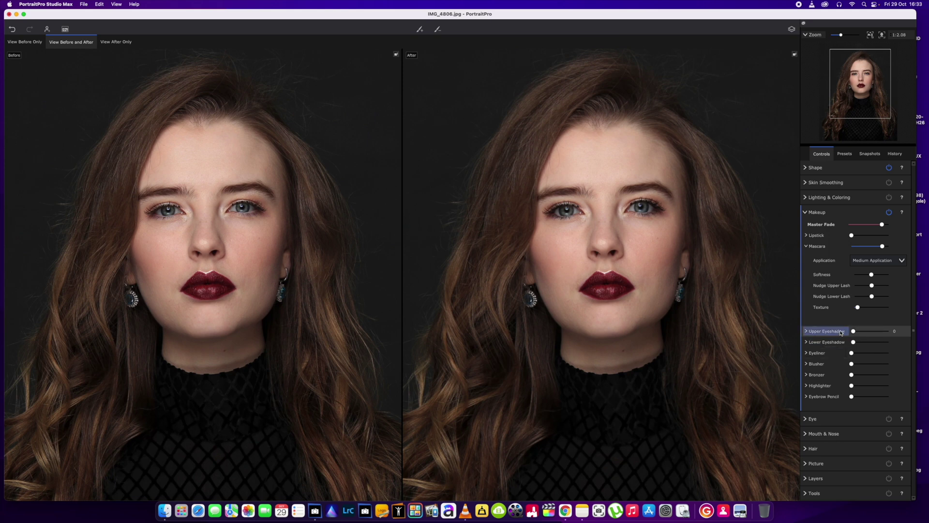
{"action": "left_click_drag", "start_coordinate": [853, 331], "coordinate": [880, 333]}
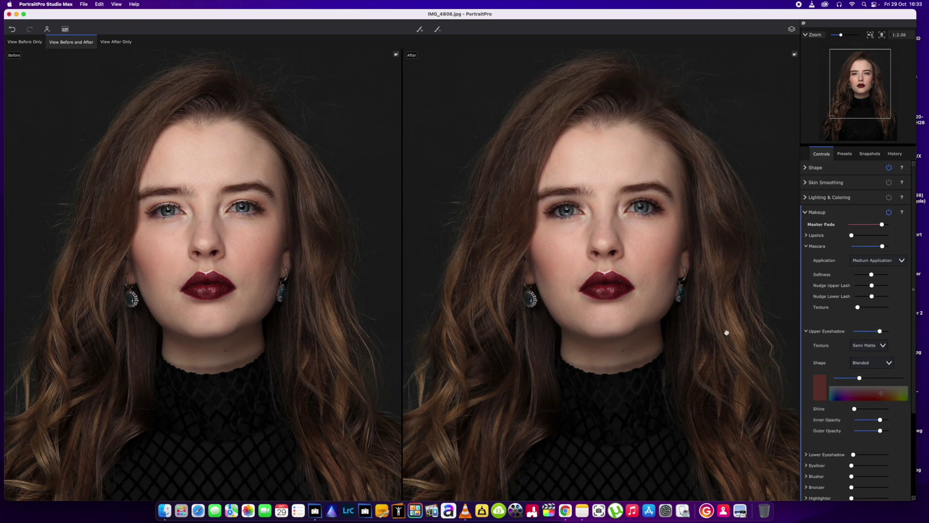
{"action": "scroll", "coordinate": [724, 332], "scroll_direction": "down", "scroll_amount": 2}
{"action": "scroll", "coordinate": [823, 391], "scroll_direction": "down", "scroll_amount": 3}
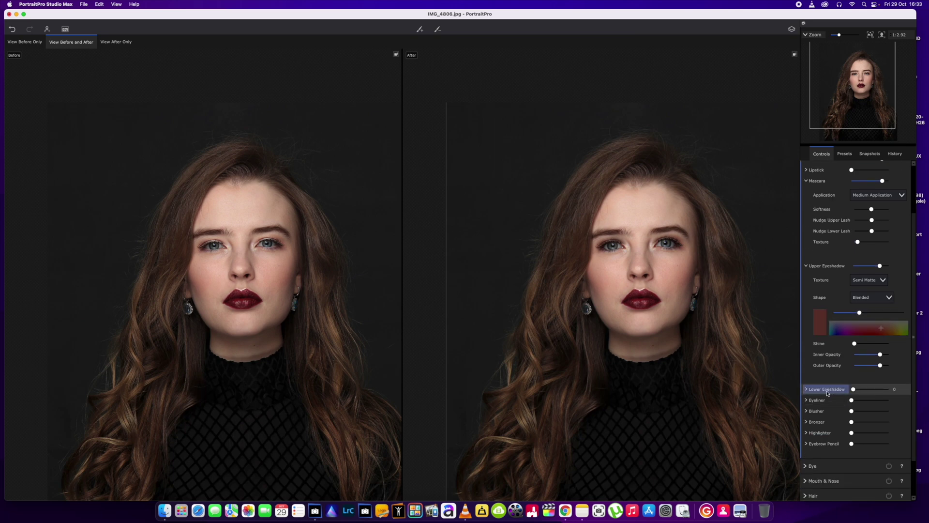
{"action": "left_click", "coordinate": [823, 391]}
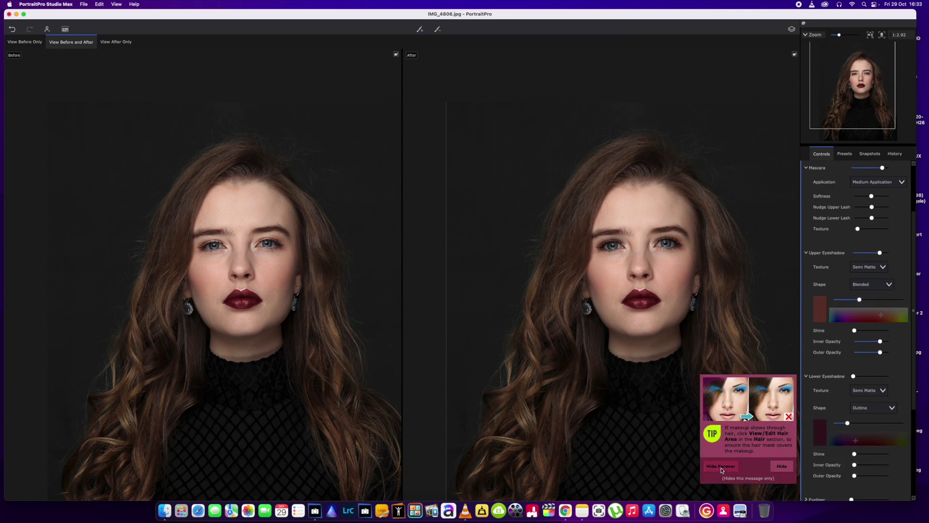
{"action": "scroll", "coordinate": [819, 363], "scroll_direction": "down", "scroll_amount": 3}
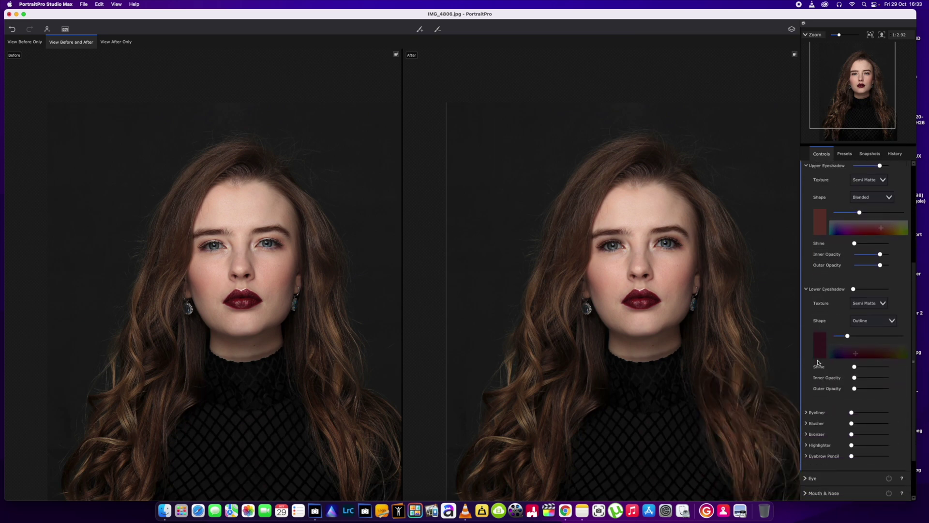
Apply Eyeliner at about one third strength and set Lower Liner Opacity to 100.
{"action": "left_click", "coordinate": [854, 414]}
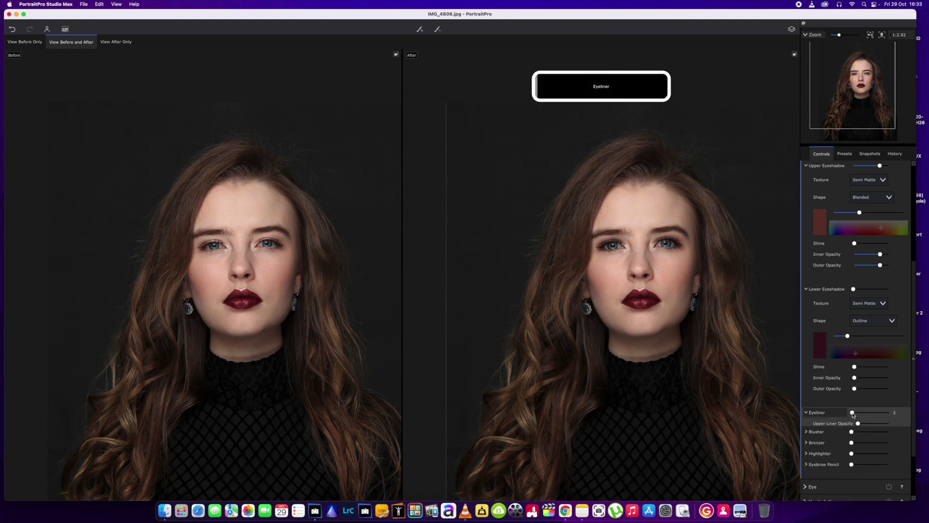
{"action": "left_click_drag", "start_coordinate": [858, 415], "coordinate": [865, 415]}
{"action": "scroll", "coordinate": [710, 303], "scroll_direction": "up", "scroll_amount": 3}
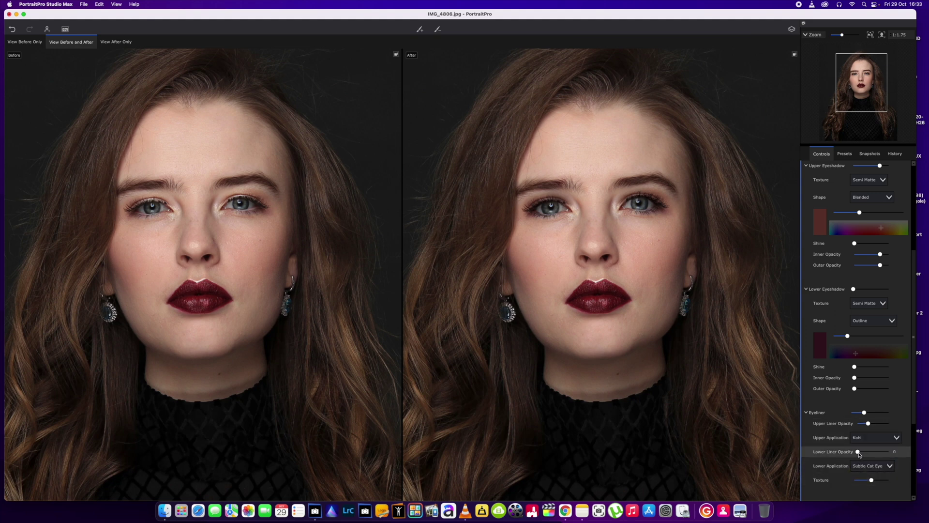
{"action": "left_click_drag", "start_coordinate": [859, 454], "coordinate": [893, 455]}
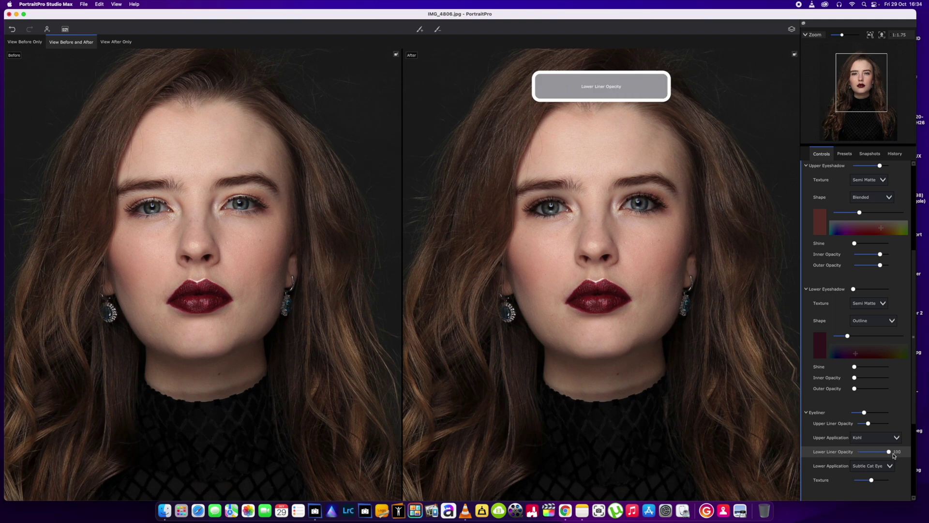
{"action": "scroll", "coordinate": [607, 397], "scroll_direction": "down", "scroll_amount": 2}
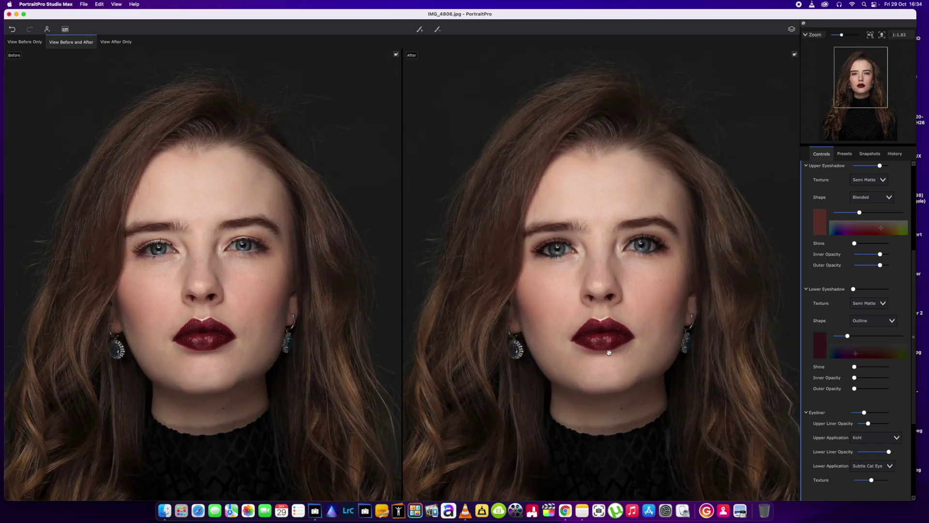
Add Blusher with the Oval face shape at a little over one third strength.
{"action": "scroll", "coordinate": [609, 353], "scroll_direction": "down", "scroll_amount": 2}
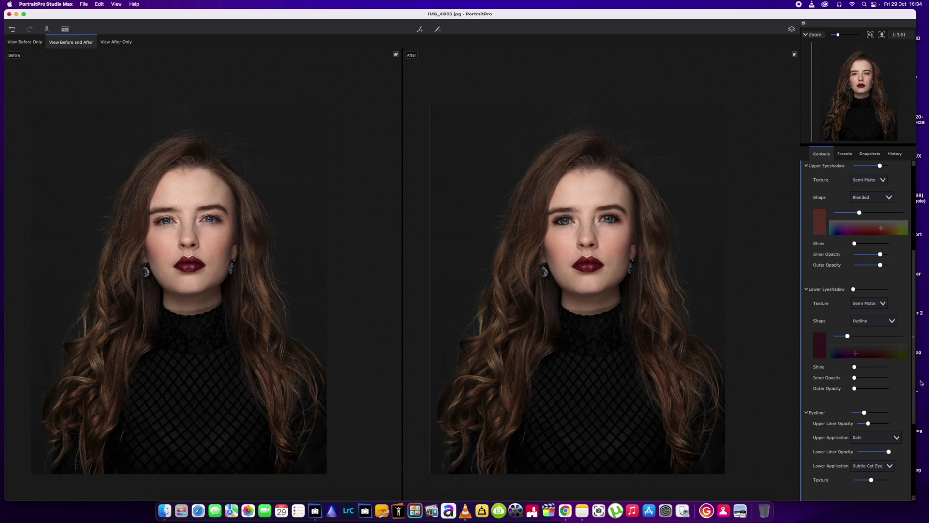
{"action": "scroll", "coordinate": [910, 416], "scroll_direction": "down", "scroll_amount": 4}
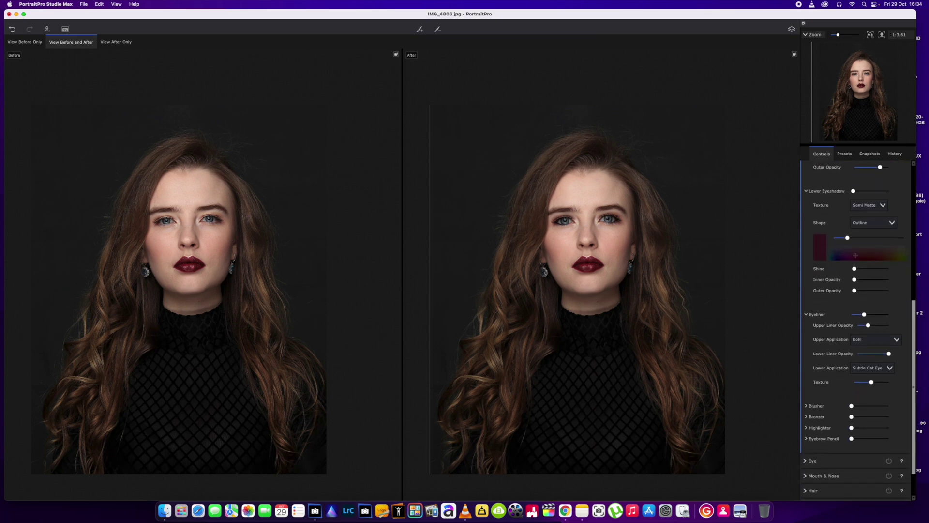
{"action": "left_click_drag", "start_coordinate": [852, 405], "coordinate": [867, 408]}
{"action": "scroll", "coordinate": [823, 421], "scroll_direction": "down", "scroll_amount": 5}
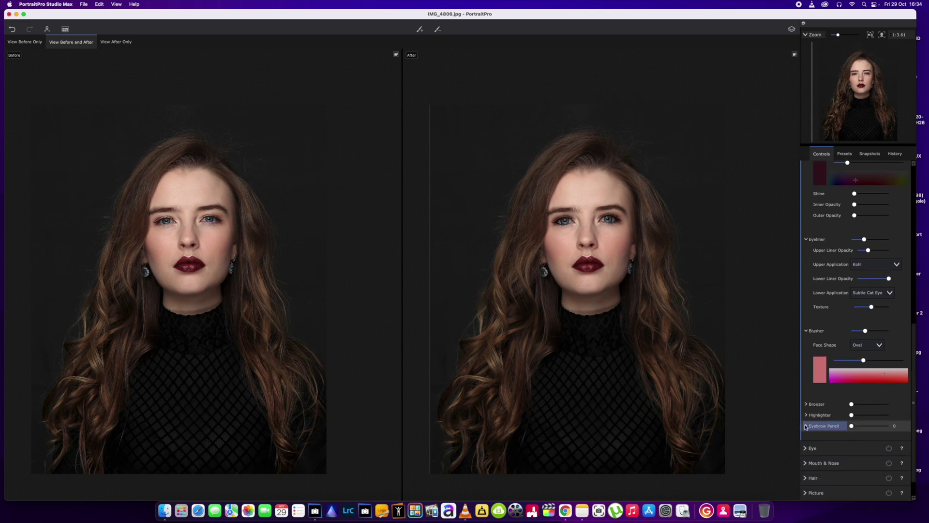
In the Eye controls, raise Brighten Iris slightly above its midpoint and set Sharpen Eyes to 20.
{"action": "scroll", "coordinate": [838, 438], "scroll_direction": "down", "scroll_amount": 2}
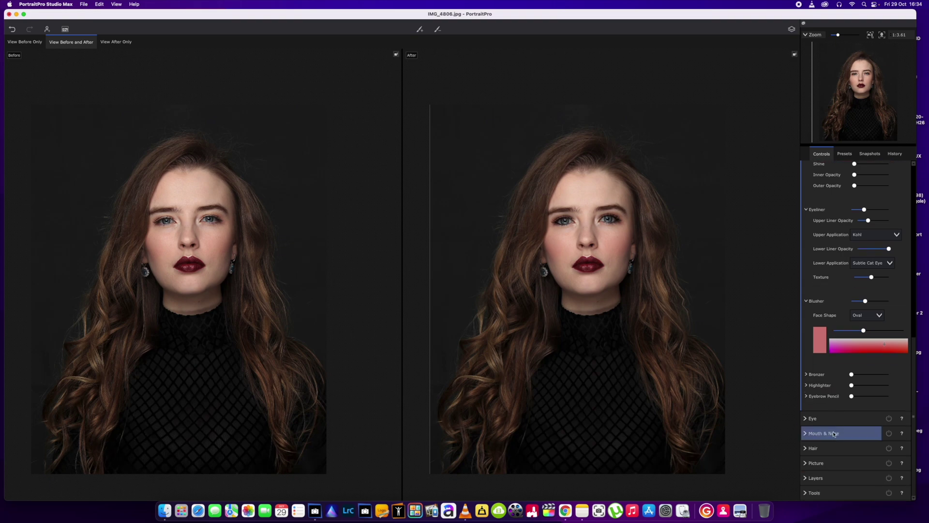
{"action": "left_click", "coordinate": [828, 419]}
{"action": "scroll", "coordinate": [688, 301], "scroll_direction": "up", "scroll_amount": 3}
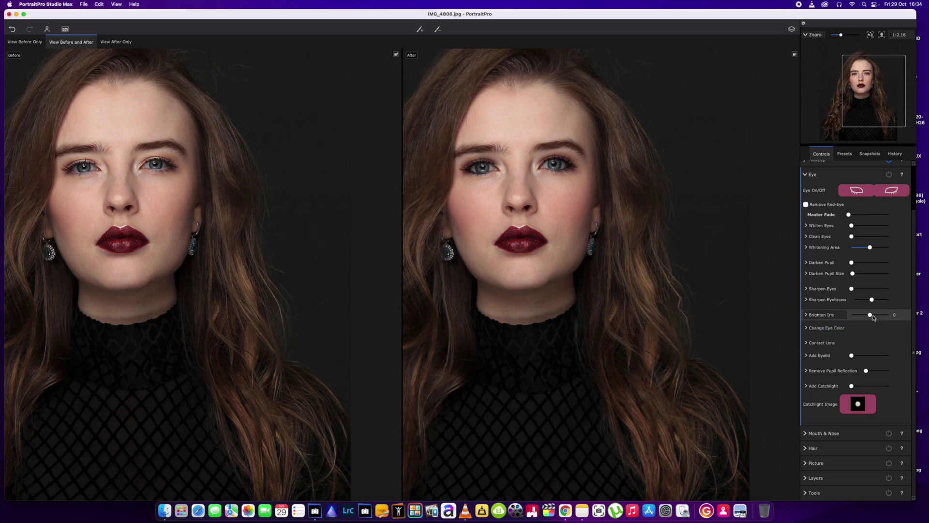
{"action": "left_click_drag", "start_coordinate": [874, 317], "coordinate": [875, 318]}
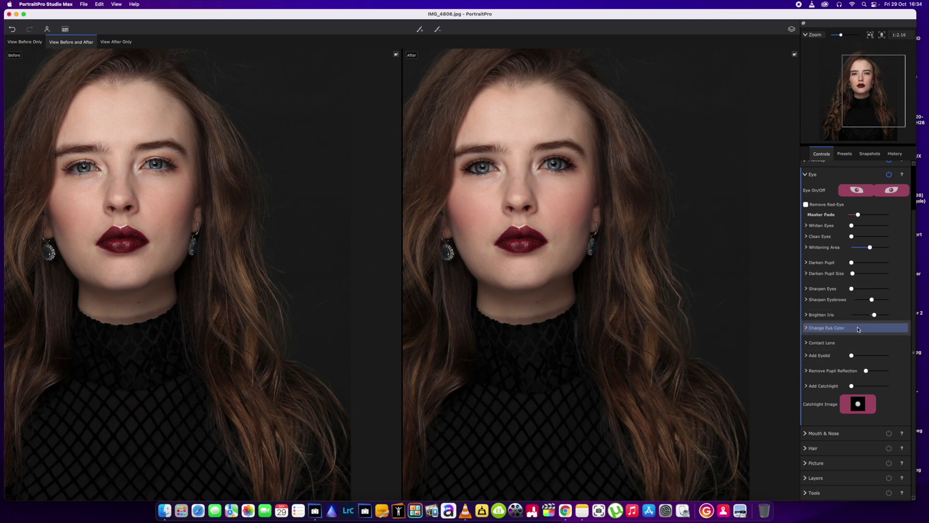
{"action": "left_click_drag", "start_coordinate": [852, 289], "coordinate": [860, 290]}
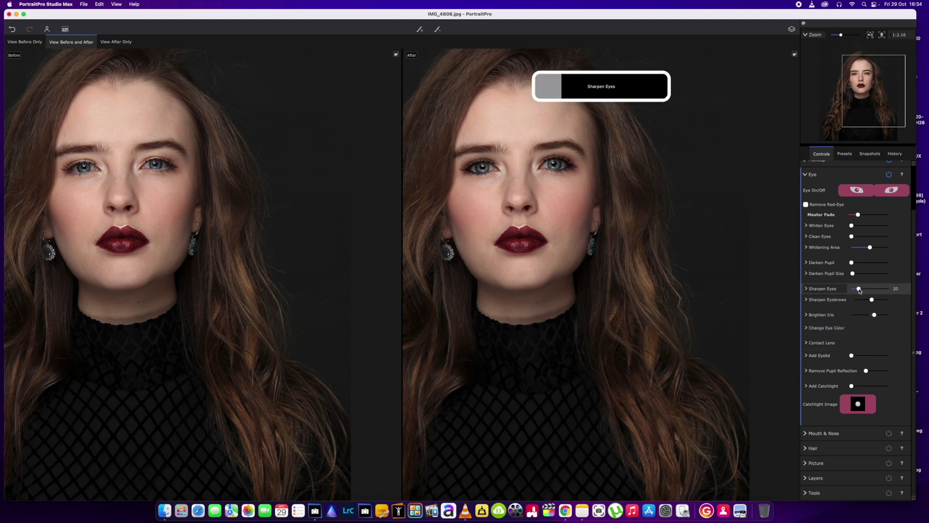
Raise Add Eyelid to nearly full strength and collapse the Eye controls.
{"action": "left_click_drag", "start_coordinate": [852, 356], "coordinate": [854, 356]}
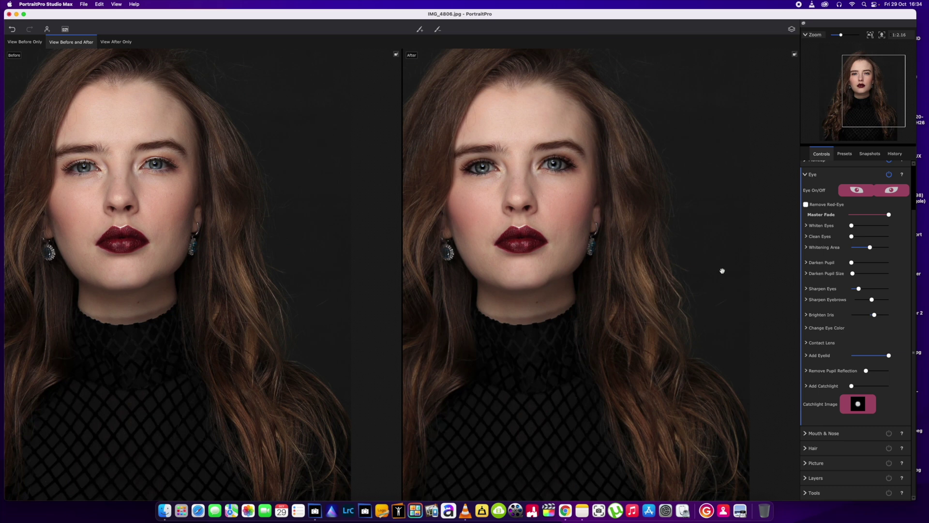
{"action": "left_click", "coordinate": [887, 356]}
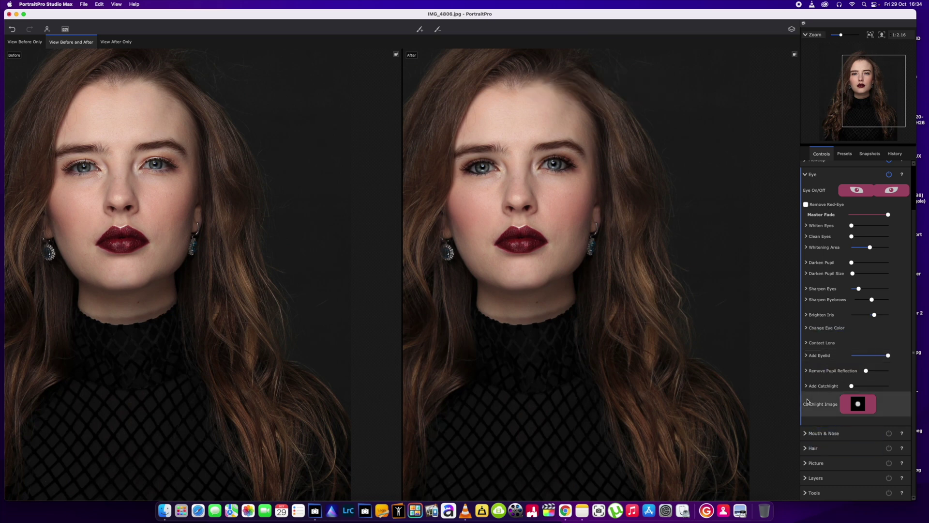
{"action": "left_click", "coordinate": [807, 176]}
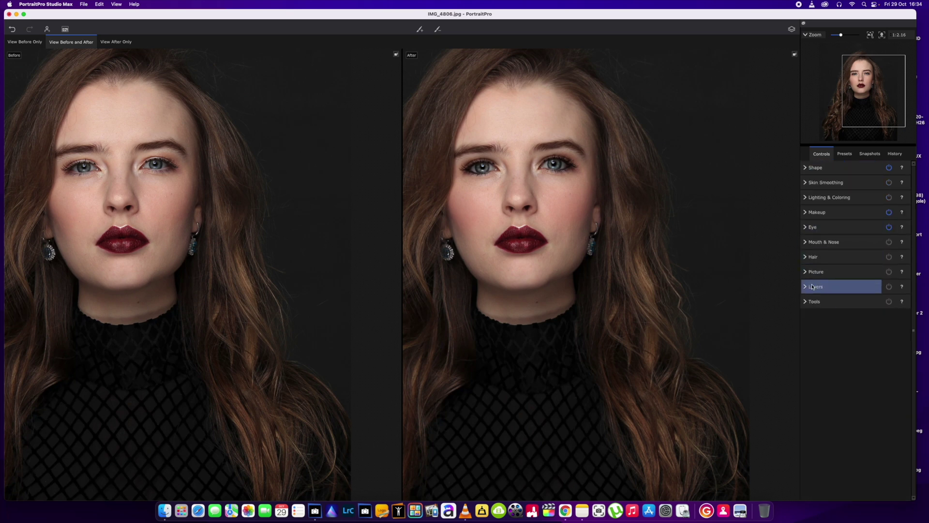
In Lighting & Coloring, apply Left Shadow at about 40 and Right Shadow at about 90.
{"action": "left_click", "coordinate": [825, 197]}
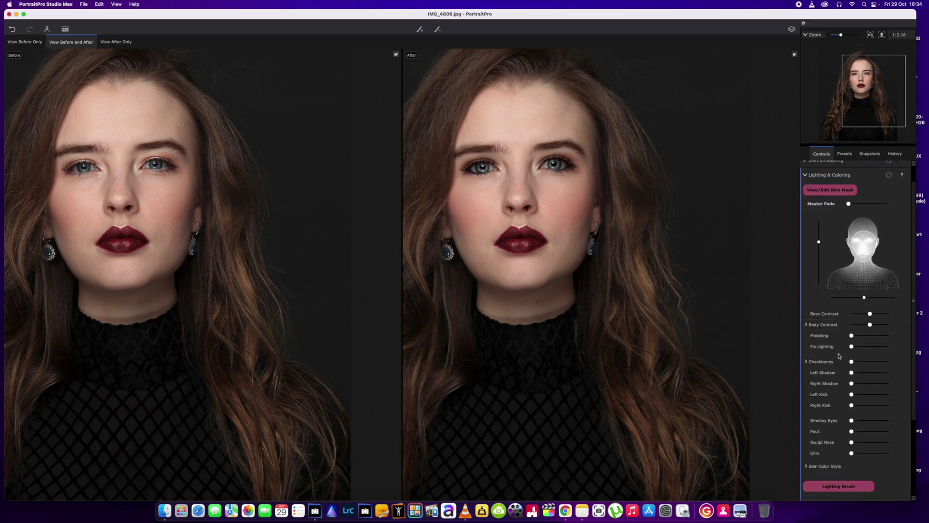
{"action": "left_click_drag", "start_coordinate": [851, 373], "coordinate": [881, 387]}
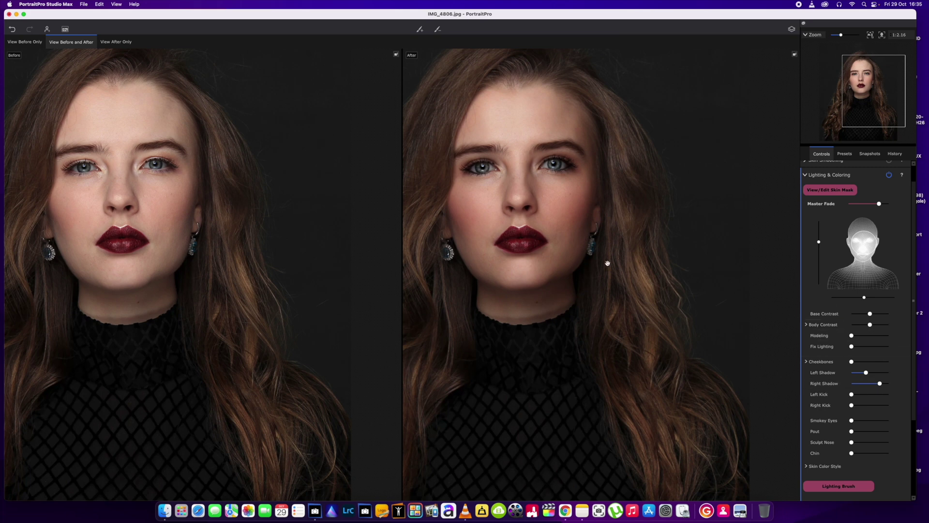
{"action": "left_click_drag", "start_coordinate": [880, 385], "coordinate": [887, 388]}
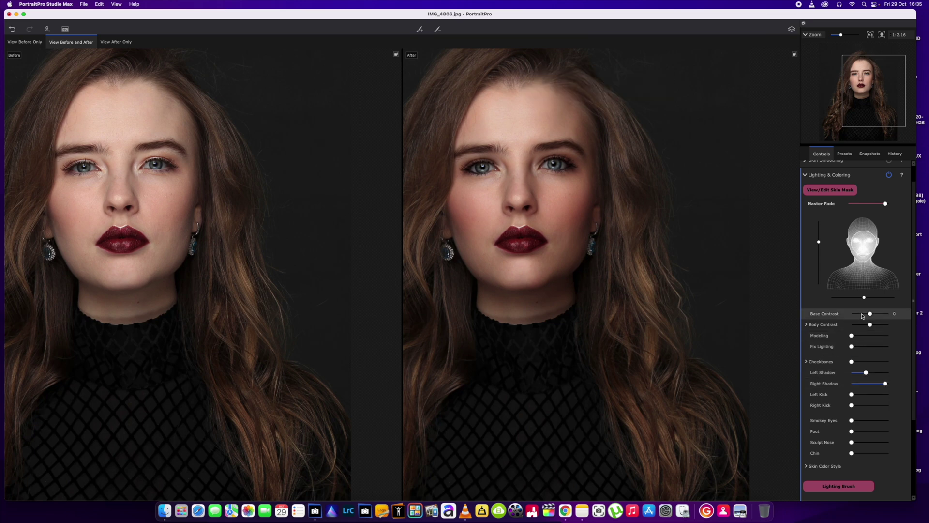
Shift the light source on the lighting head model slightly off centre and raise Base Contrast slightly above its midpoint.
{"action": "left_click_drag", "start_coordinate": [858, 255], "coordinate": [862, 243]}
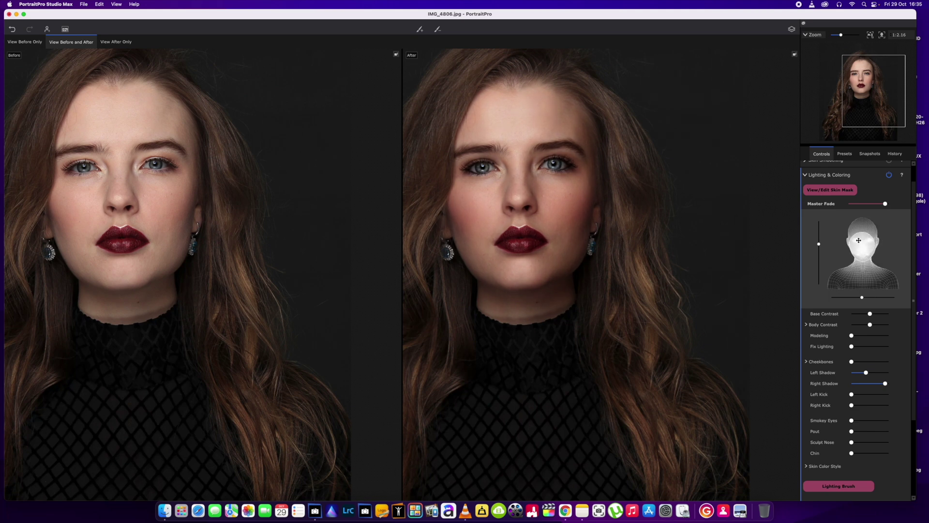
{"action": "left_click_drag", "start_coordinate": [858, 240], "coordinate": [861, 243]}
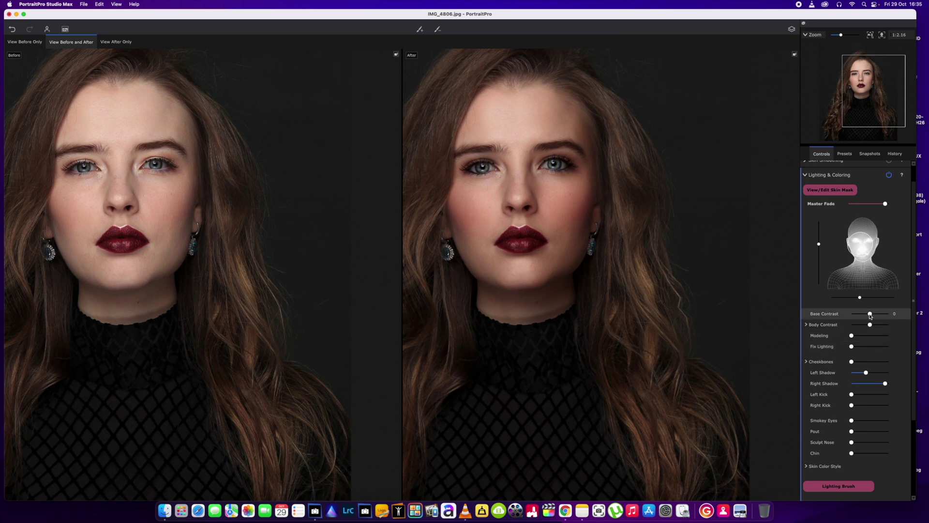
{"action": "left_click_drag", "start_coordinate": [870, 316], "coordinate": [877, 317]}
{"action": "scroll", "coordinate": [688, 323], "scroll_direction": "down", "scroll_amount": 3}
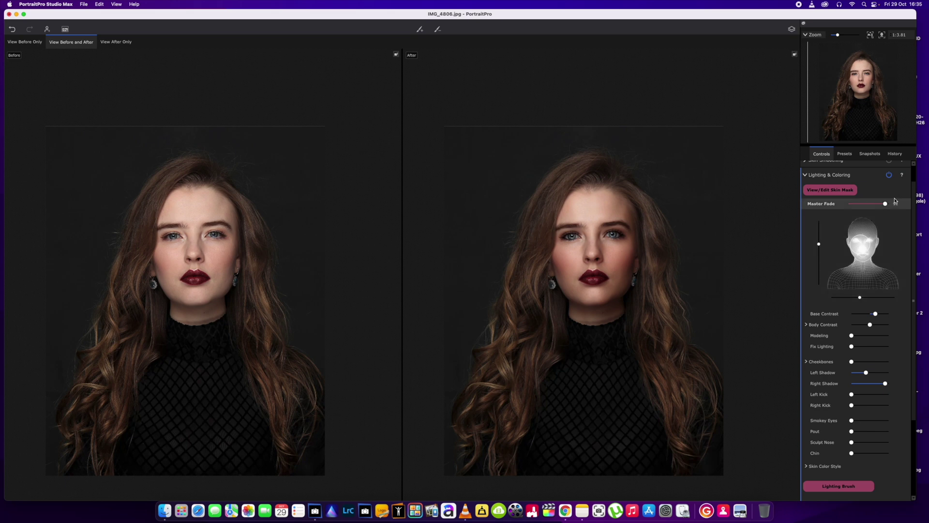
Reduce the Lighting & Coloring Master Fade to a little over three quarters and apply Smokey Eyes, Sculpt Nose and Chin at slightly over half strength.
{"action": "mouse_move", "coordinate": [887, 204]}
{"action": "left_mouse_down"}
{"action": "mouse_move", "coordinate": [868, 206]}
{"action": "mouse_move", "coordinate": [880, 207]}
{"action": "left_mouse_up"}
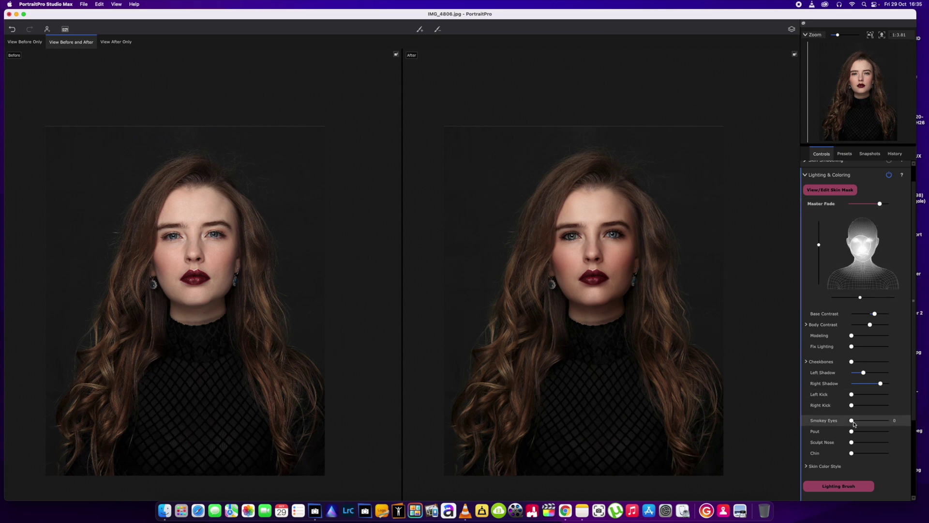
{"action": "mouse_move", "coordinate": [852, 421]}
{"action": "left_mouse_down"}
{"action": "mouse_move", "coordinate": [878, 425]}
{"action": "mouse_move", "coordinate": [877, 446]}
{"action": "mouse_move", "coordinate": [856, 454]}
{"action": "mouse_move", "coordinate": [873, 457]}
{"action": "left_mouse_up"}
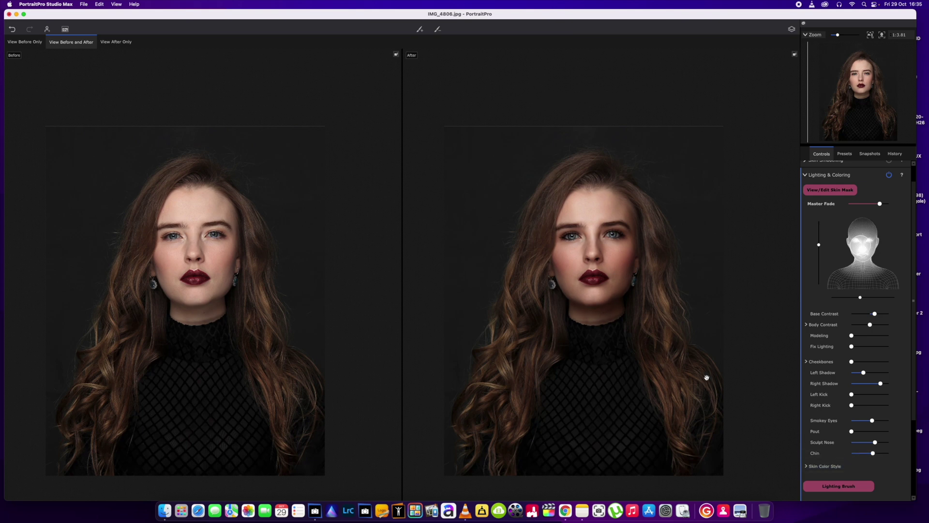
{"action": "scroll", "coordinate": [707, 378], "scroll_direction": "up", "scroll_amount": 2}
{"action": "scroll", "coordinate": [707, 378], "scroll_direction": "down", "scroll_amount": 1}
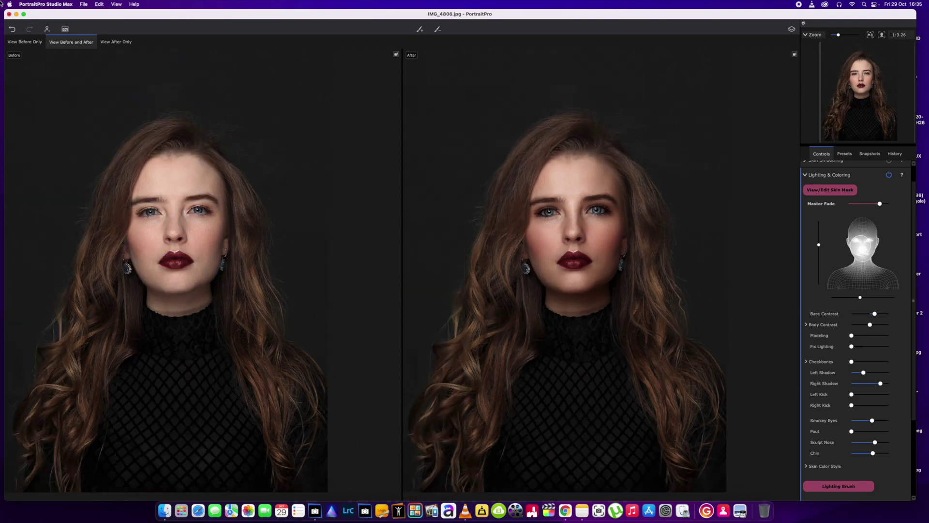
{"action": "left_click", "coordinate": [65, 29]}
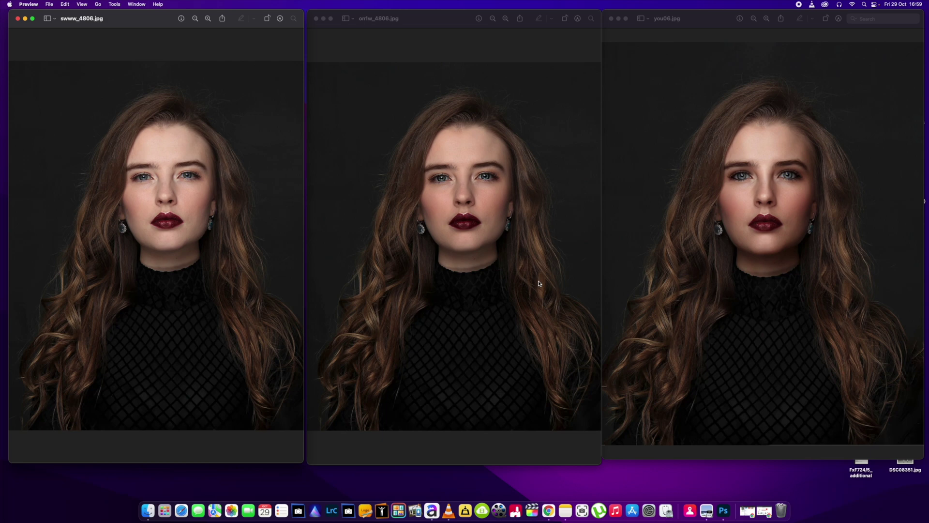
Switch to Preview and enlarge swww_4806.jpg, on1w_4806.jpg and you06.jpg one zoom level each to compare them side by side.
{"action": "left_click", "coordinate": [208, 19]}
{"action": "left_click", "coordinate": [505, 19]}
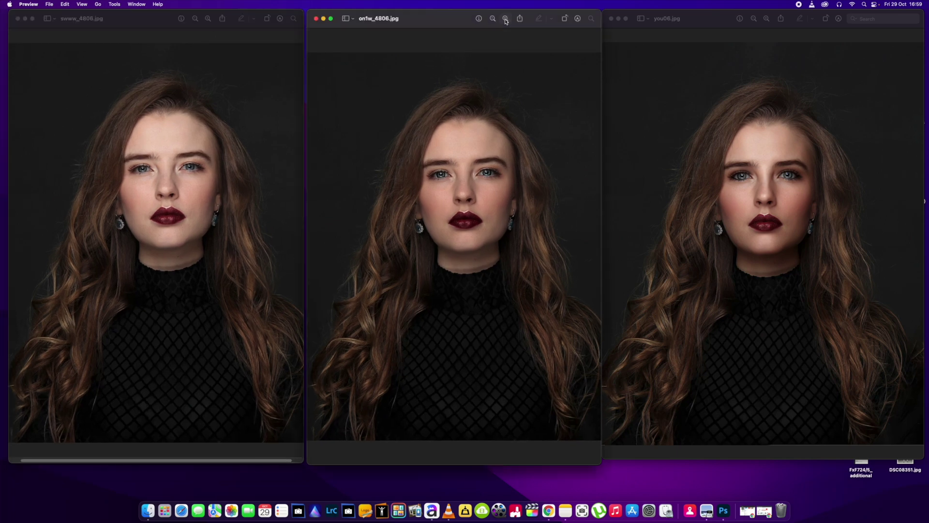
{"action": "left_click", "coordinate": [767, 19]}
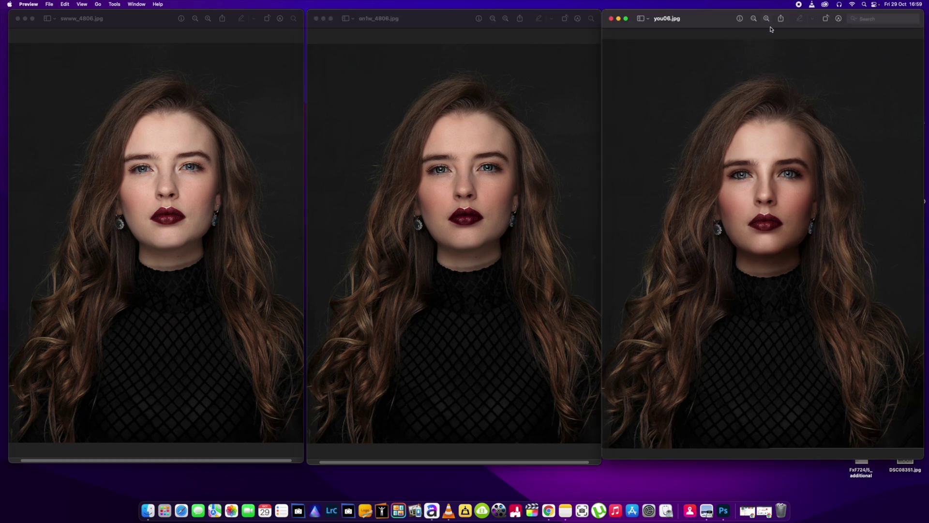